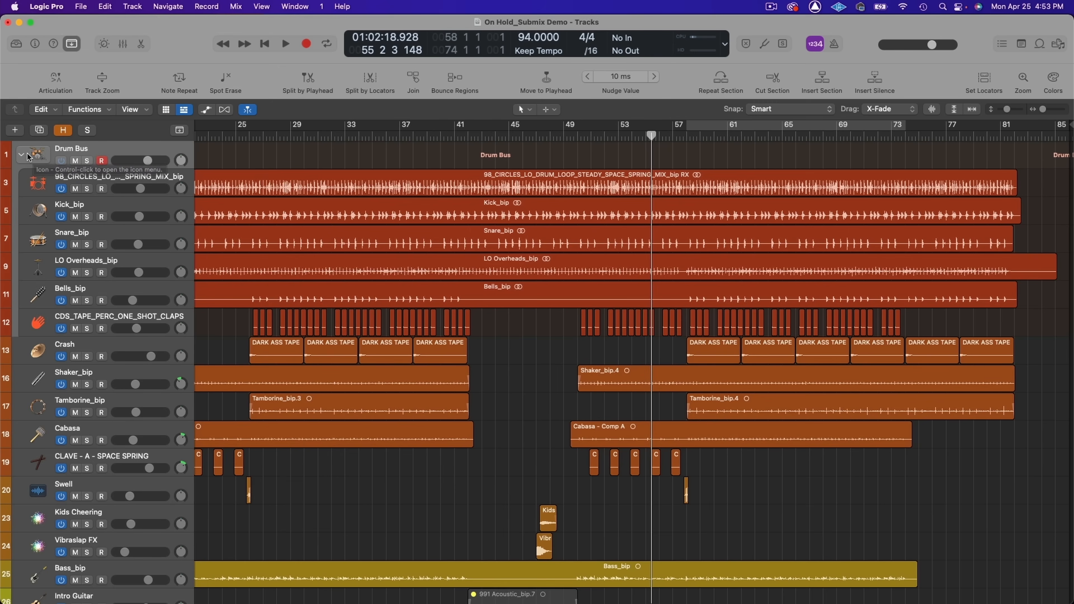
Look through the track list from the Drum Bus and Acoustic Guitar stack down to the Rhythm, Instrument and Vocal buses.
scroll(279, 301, "down", 1)
scroll(279, 302, "down", 10)
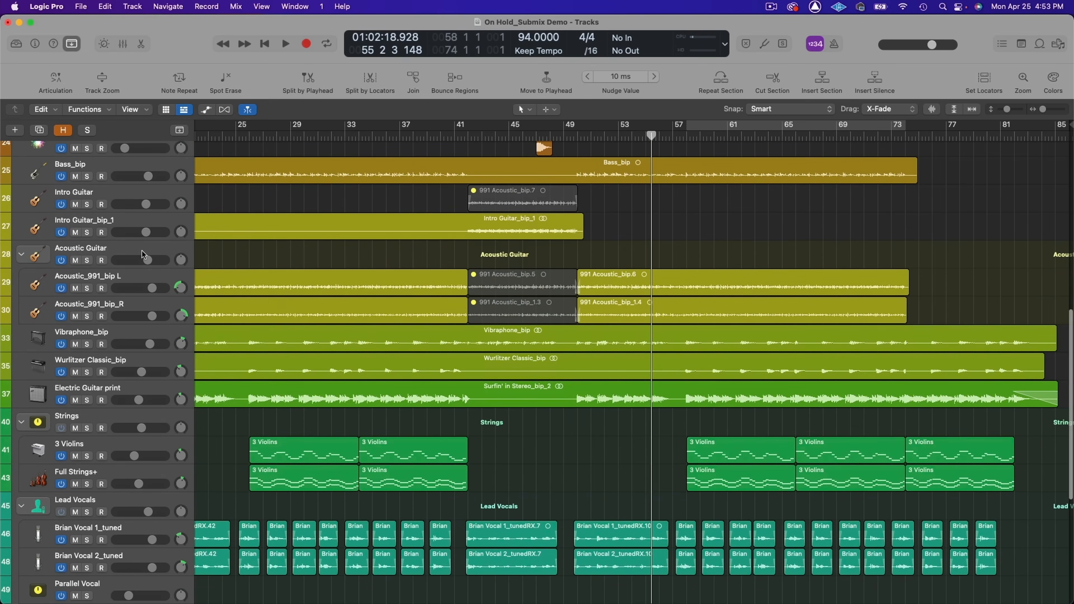
left_click(142, 251)
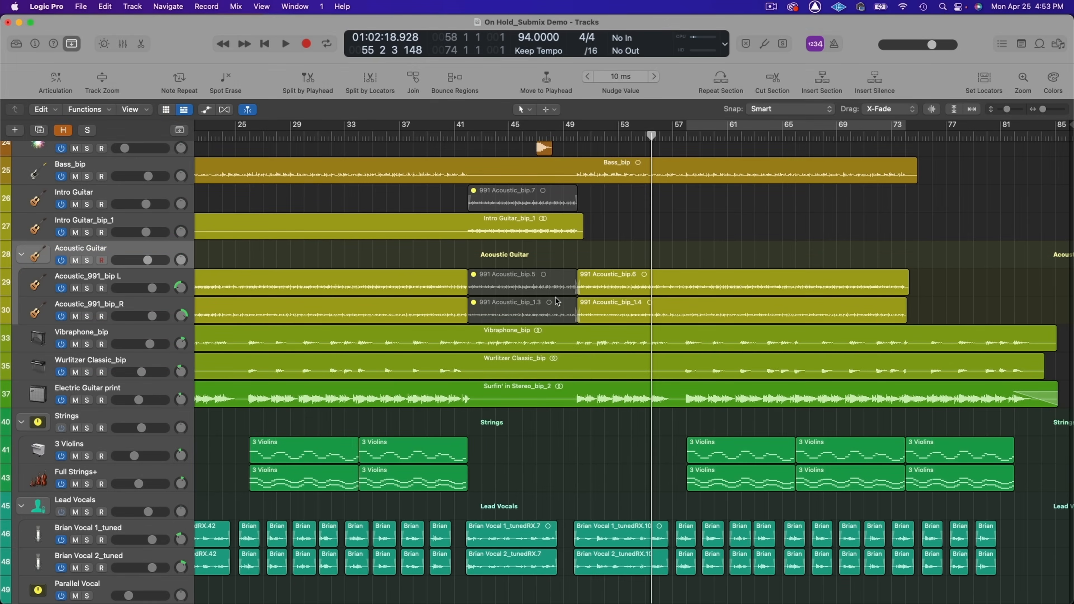
scroll(556, 298, "down", 5)
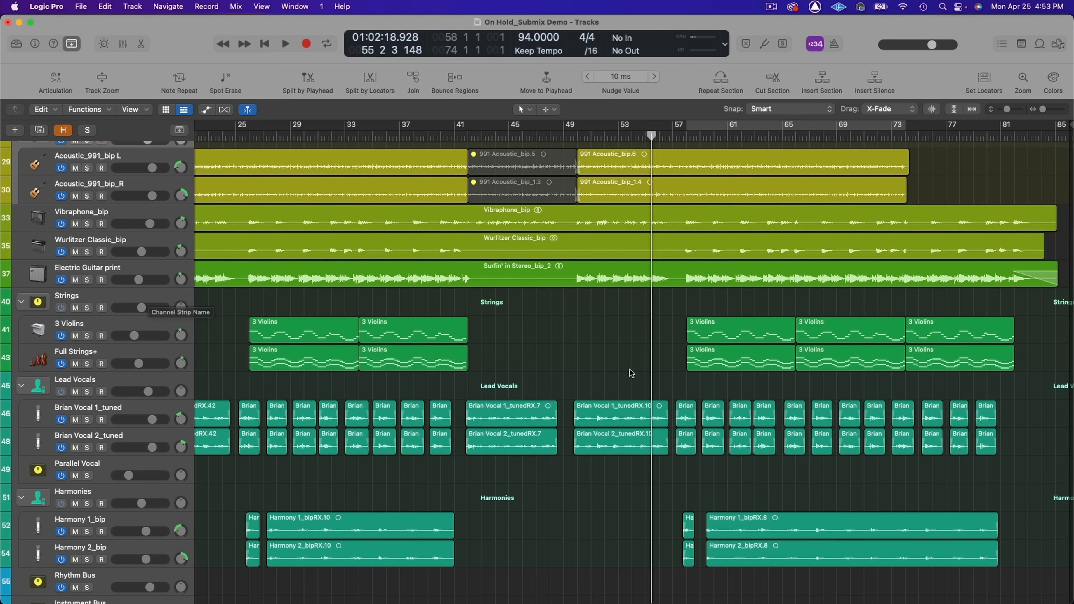
scroll(631, 372, "down", 5)
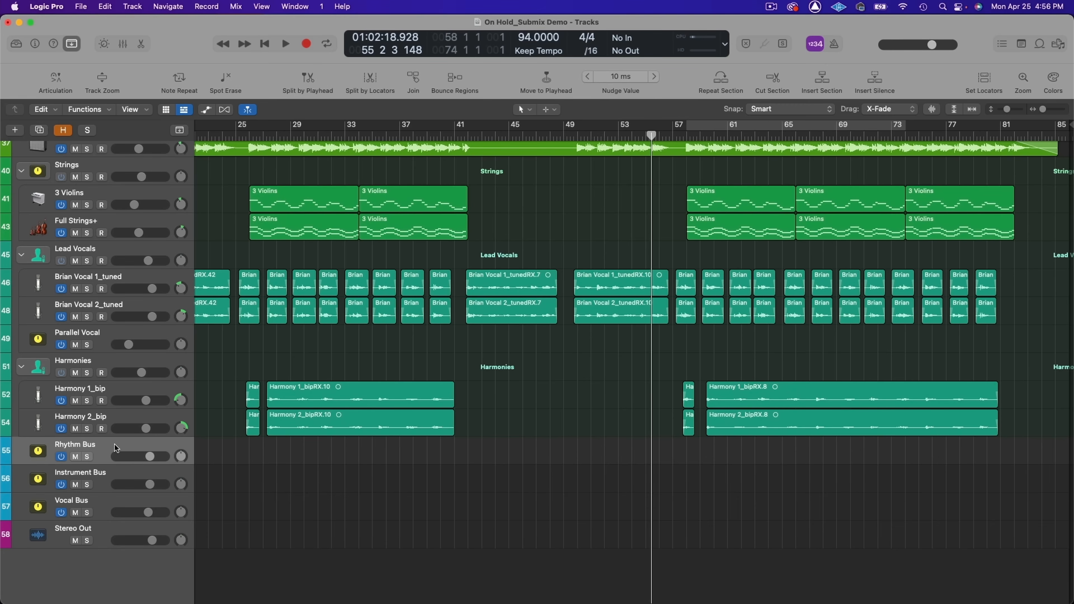
Solo the Rhythm Bus, audition it from about bar 50, and return the playhead to bar 50.
left_click(87, 457)
double_click(591, 135)
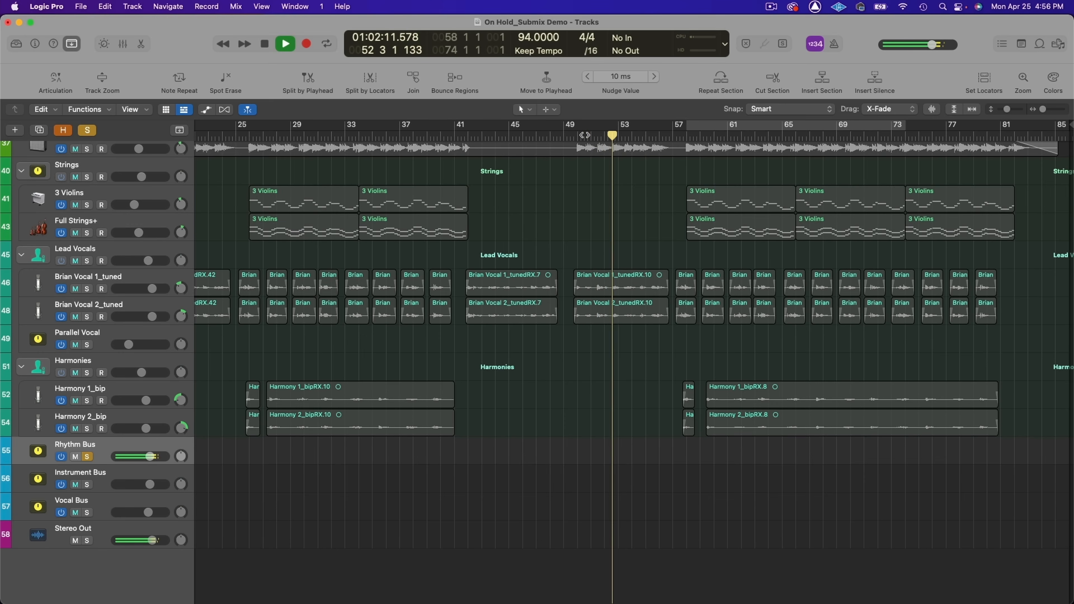
key("space")
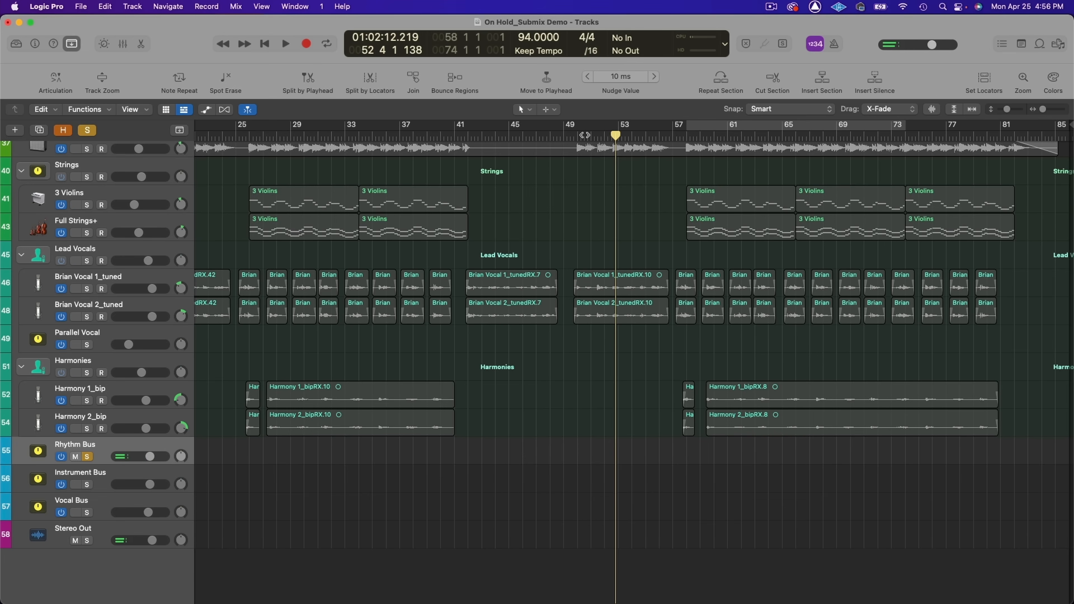
left_click(585, 135)
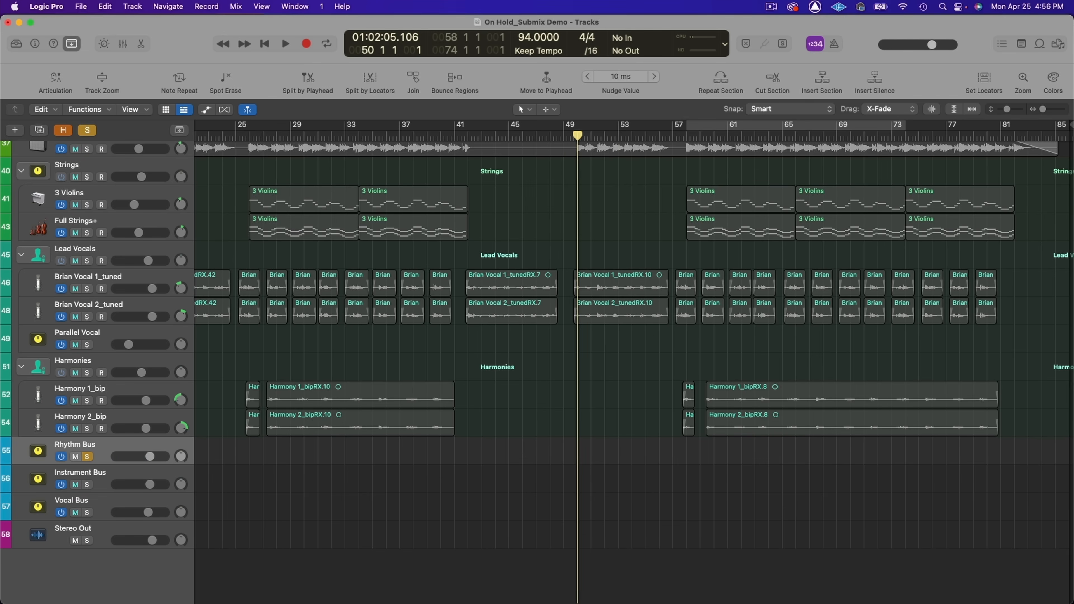
Show the Rhythm Bus Ozone plug-in window and choose Tape as the Exciter mode.
key("v")
left_click_drag(602, 188, 725, 187)
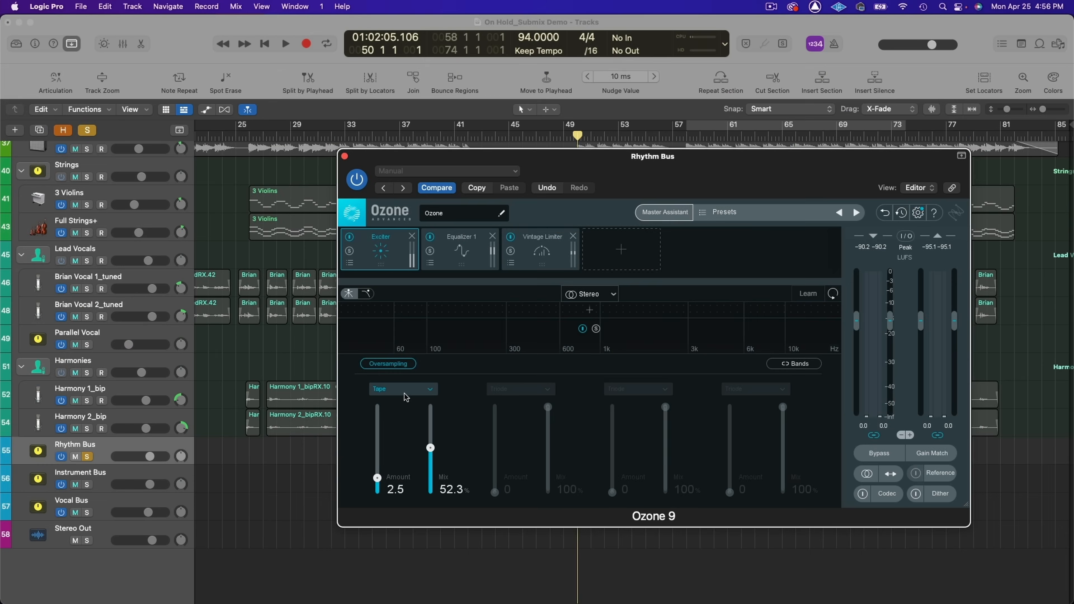
left_click(403, 389)
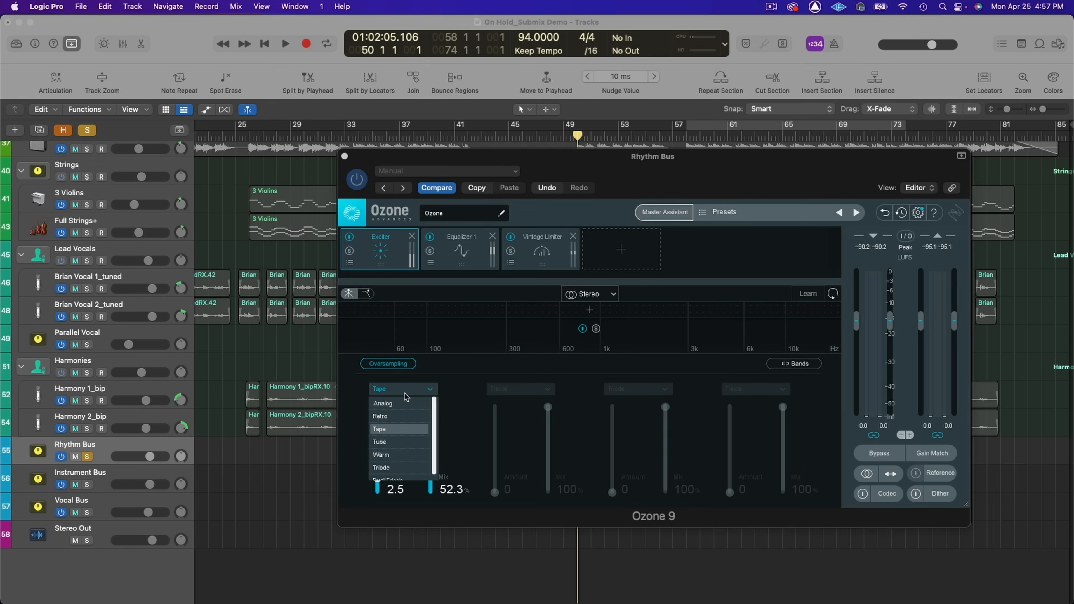
left_click(398, 429)
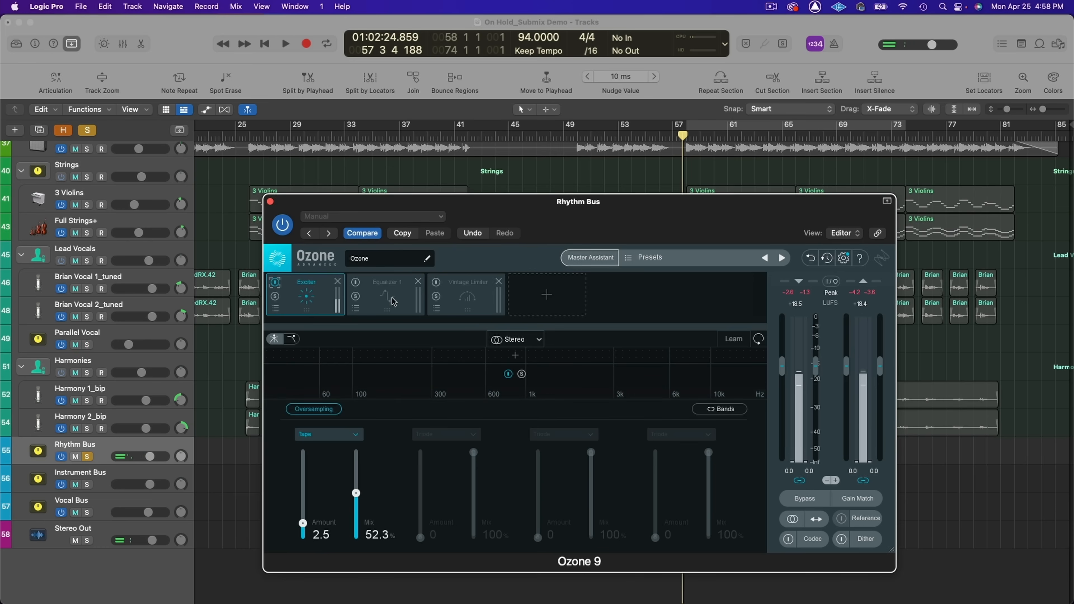
Turn on Equalizer 1 on the Rhythm Bus, inspect its low shelf, high shelf and bell bands, and select the Vintage Limiter.
left_click(357, 285)
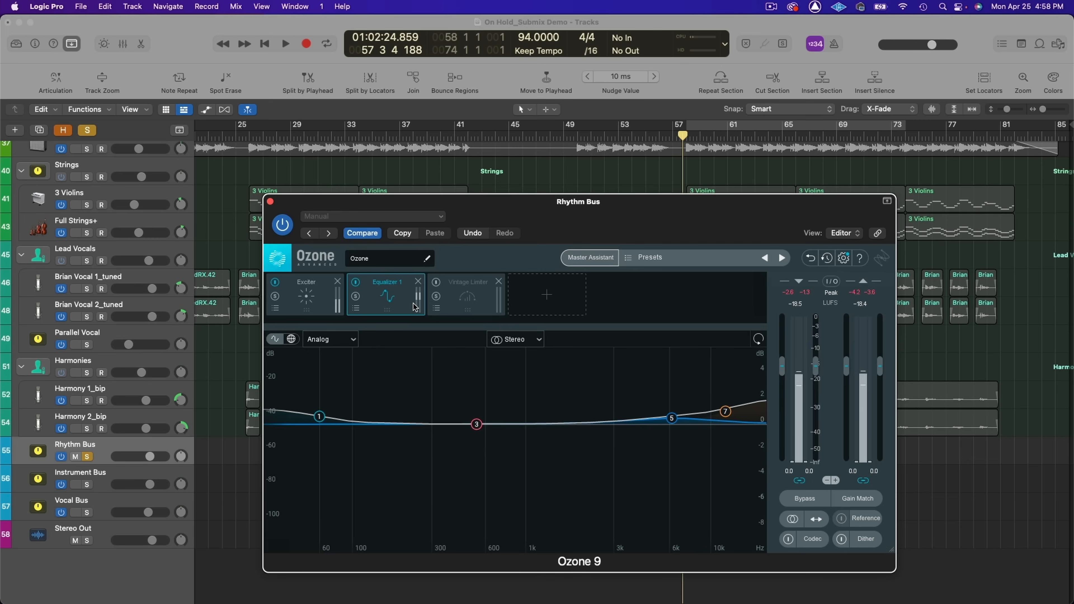
left_click(320, 418)
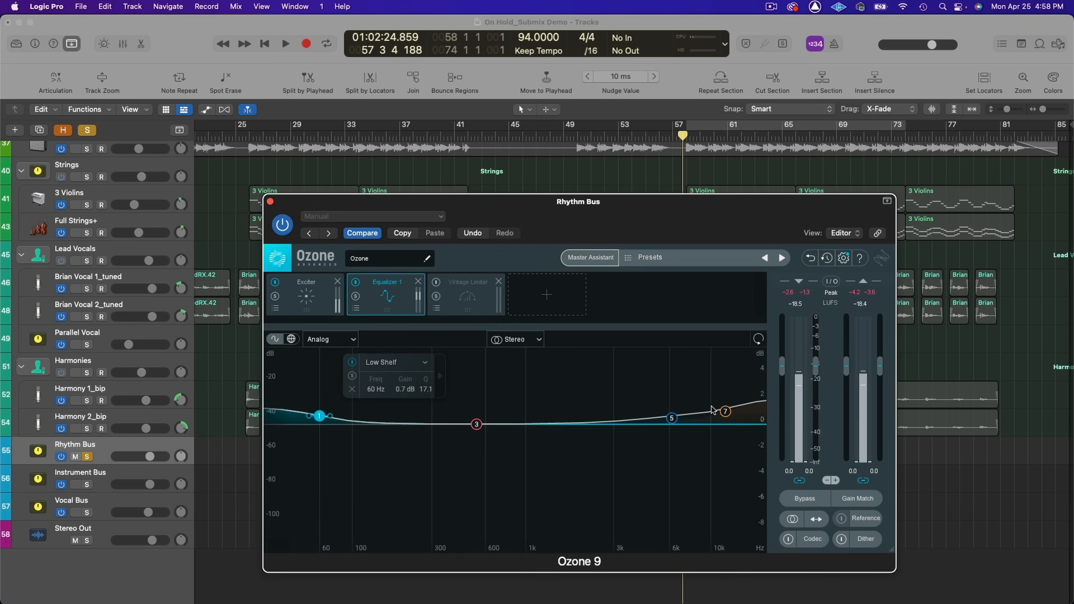
left_click(725, 412)
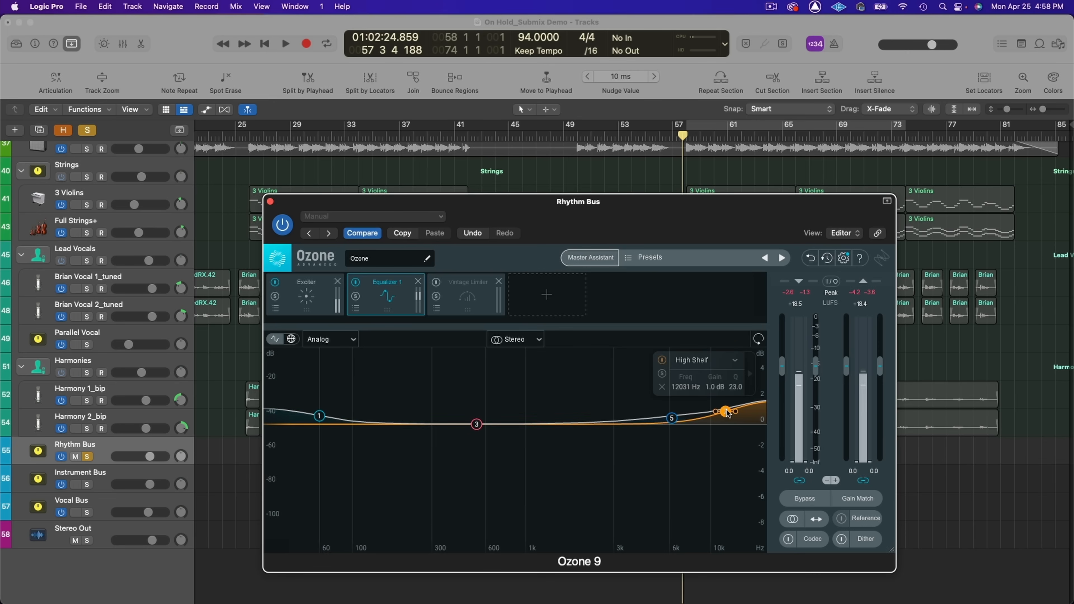
left_click(672, 419)
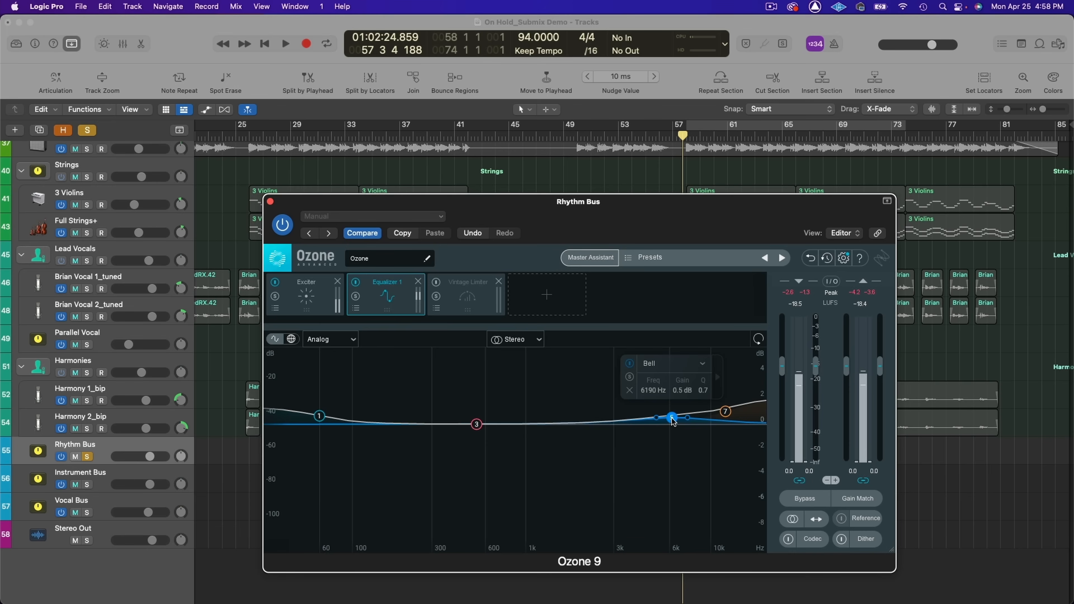
key("space")
left_click(474, 297)
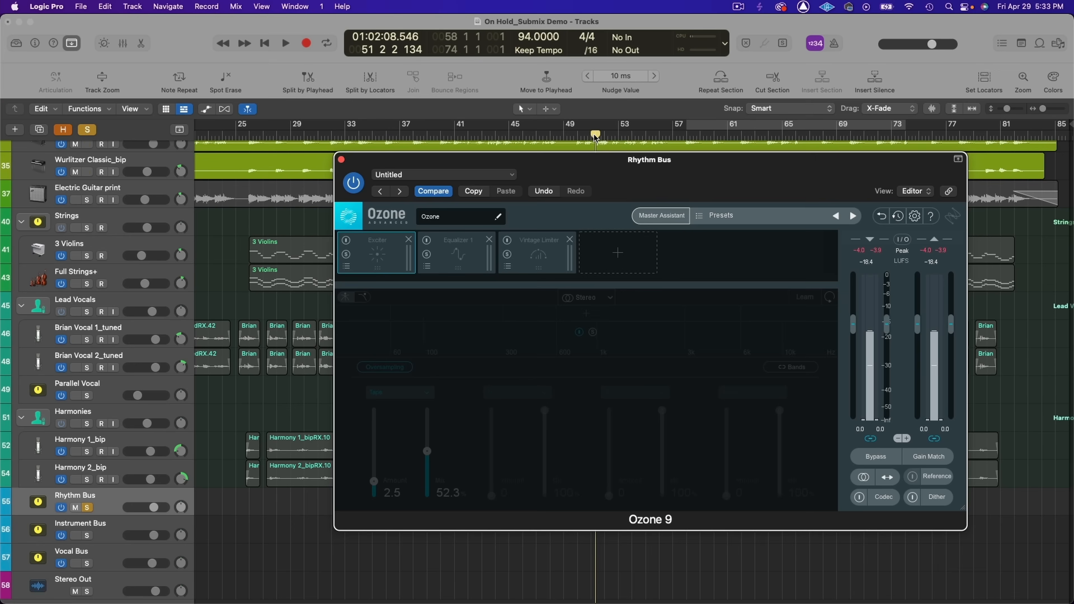
Play the Rhythm Bus from bar 50 while switching on the Exciter, Equalizer 1 and Vintage Limiter modules one after another.
left_click_drag(595, 136, 576, 136)
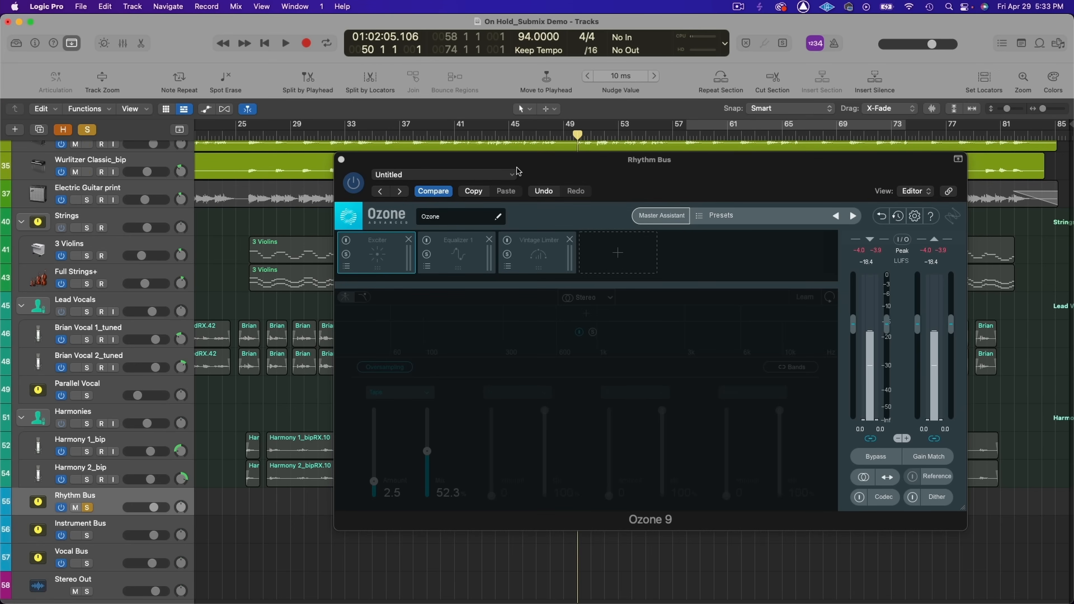
left_click(525, 167)
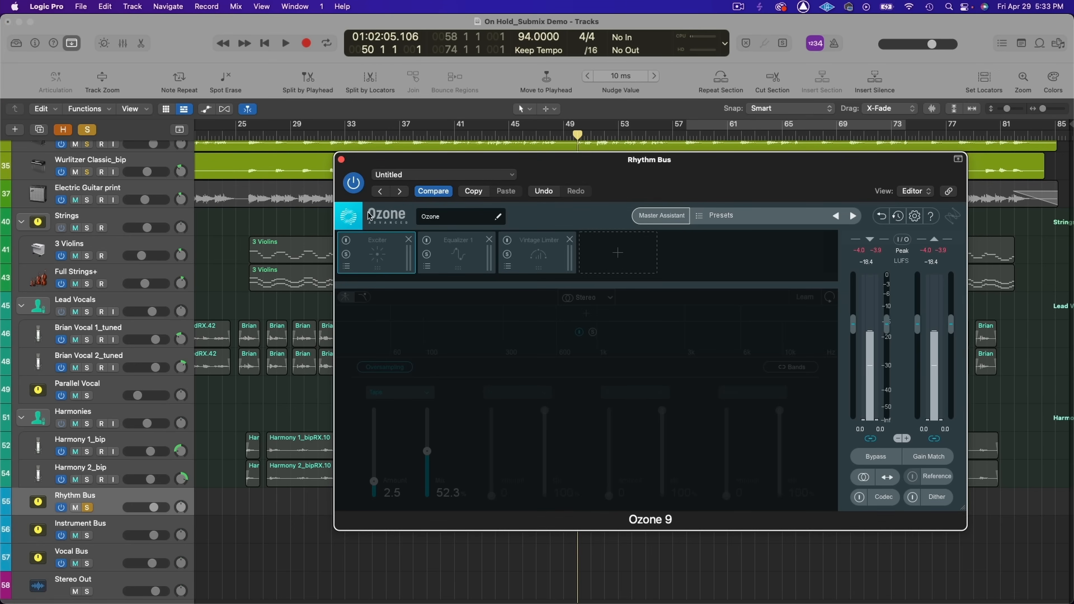
key("space")
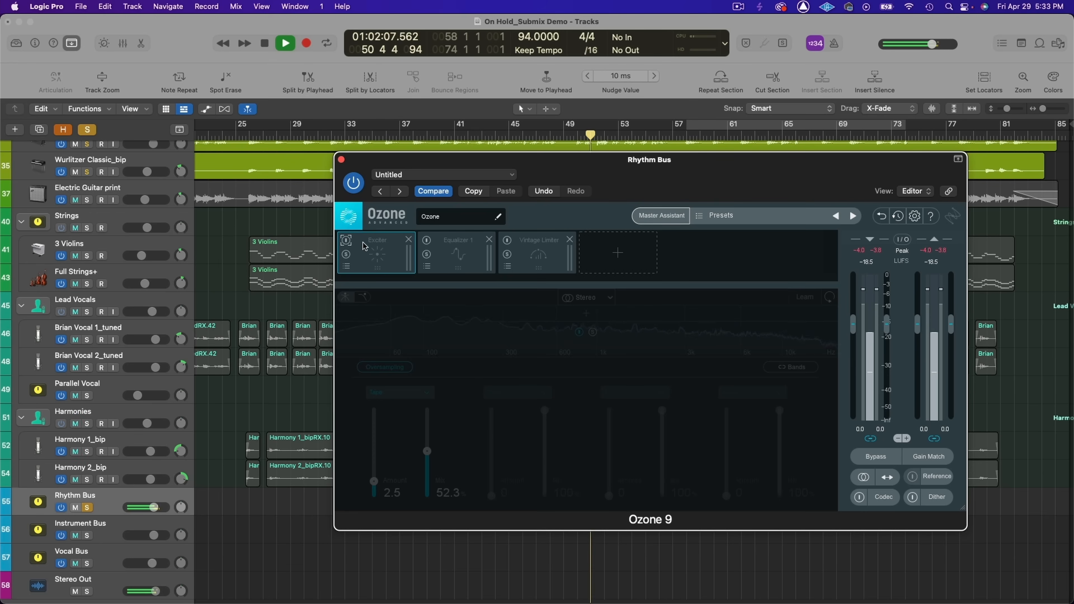
left_click(346, 241)
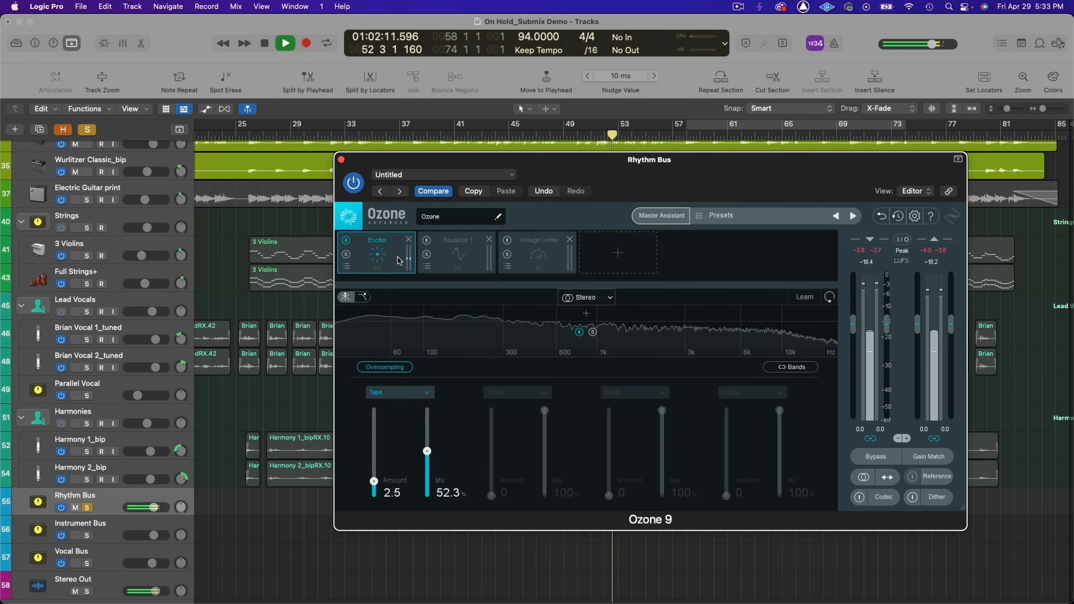
left_click(452, 255)
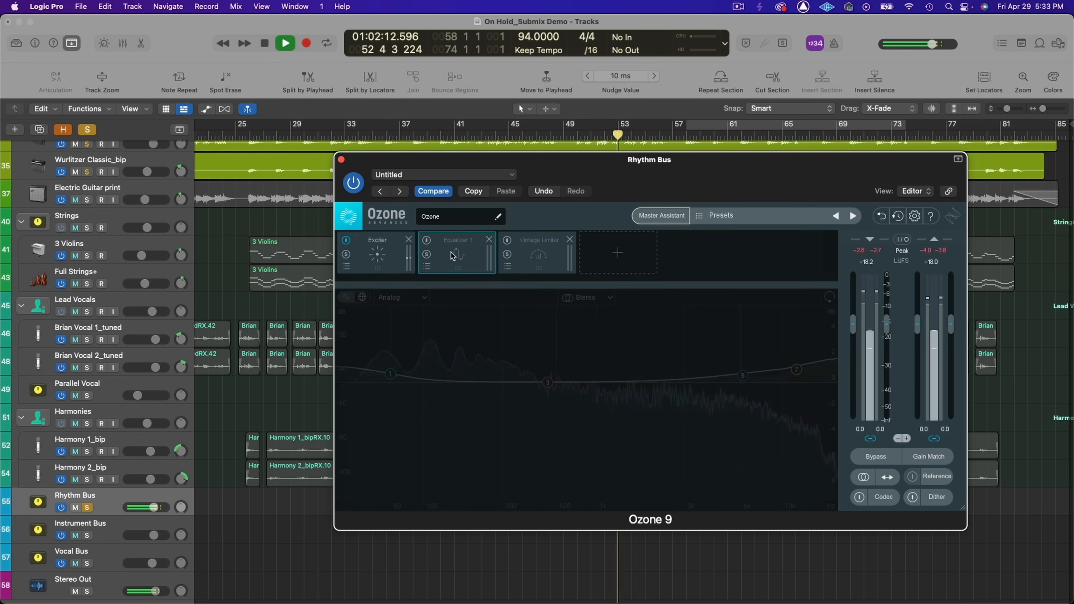
left_click(427, 241)
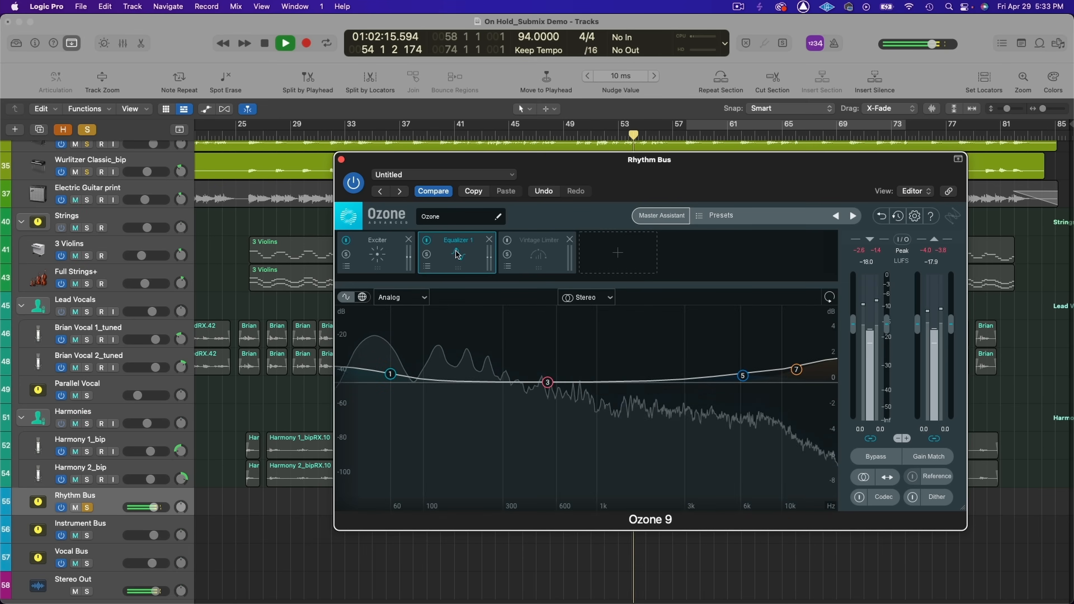
left_click(539, 257)
left_click(508, 240)
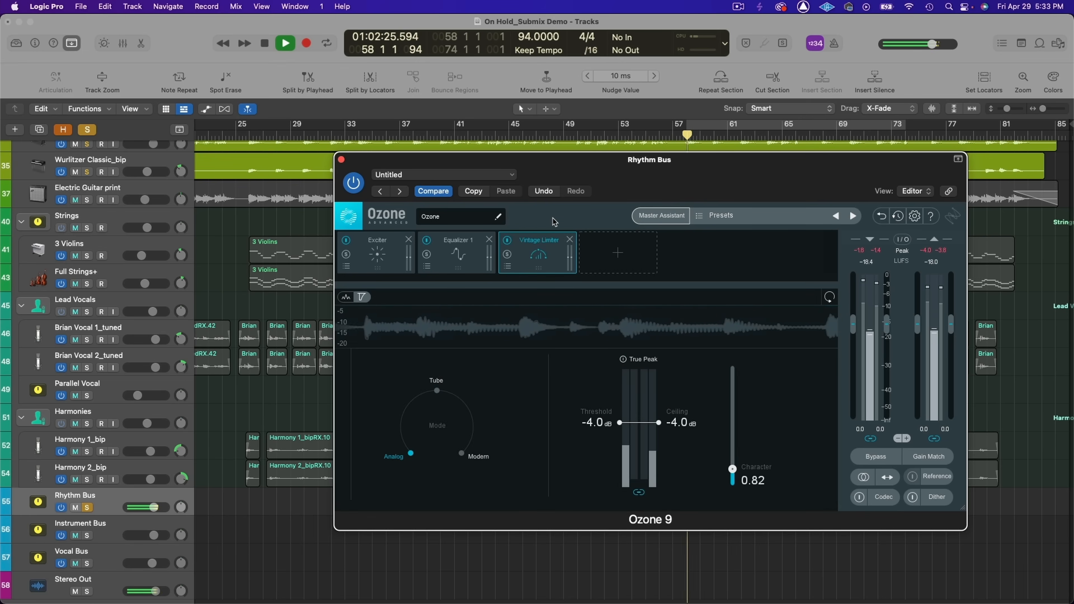
key("space")
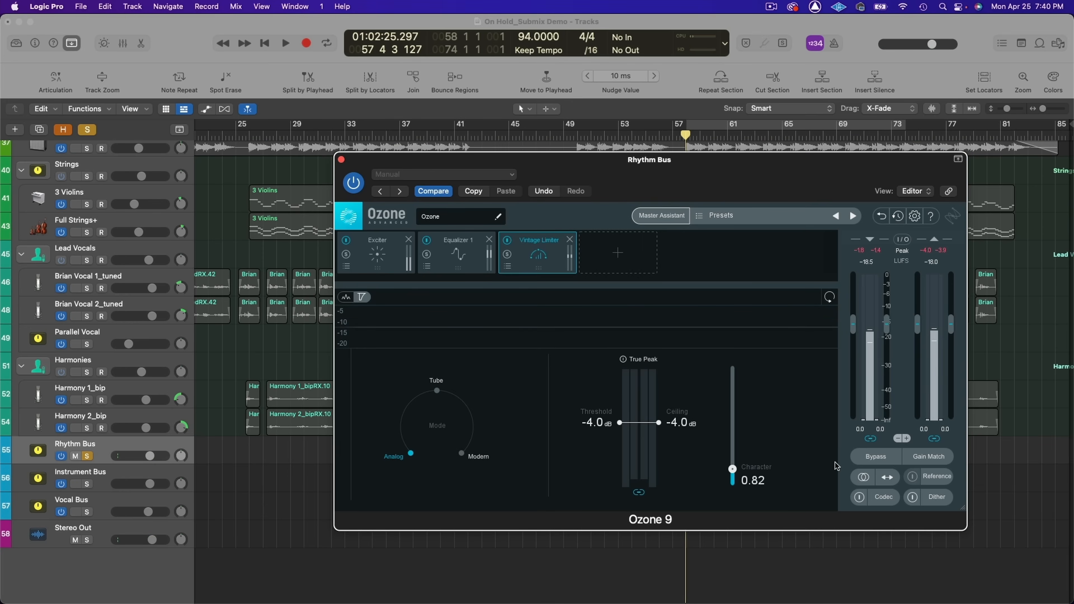
Compare the unprocessed and processed Rhythm Bus during playback by bypassing Ozone and re-enabling it.
left_click(880, 458)
key("space")
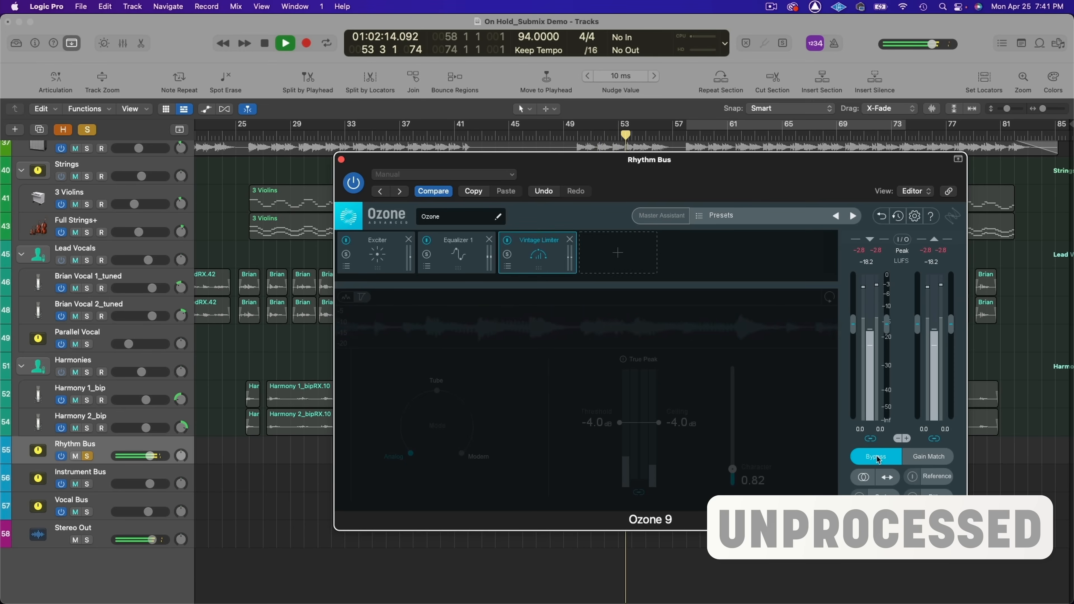
left_click(877, 458)
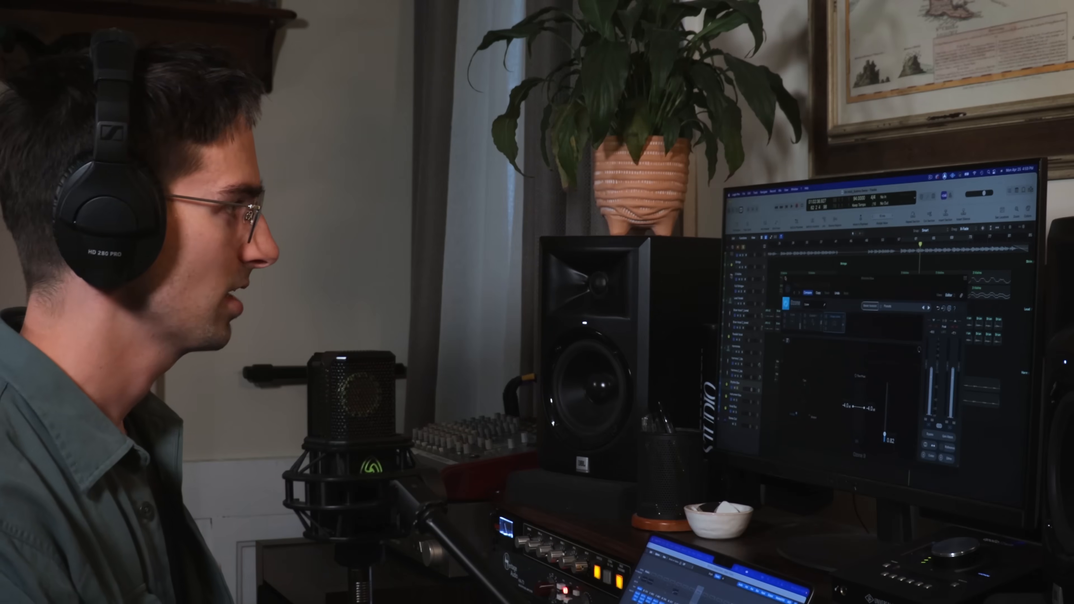
left_click(737, 400)
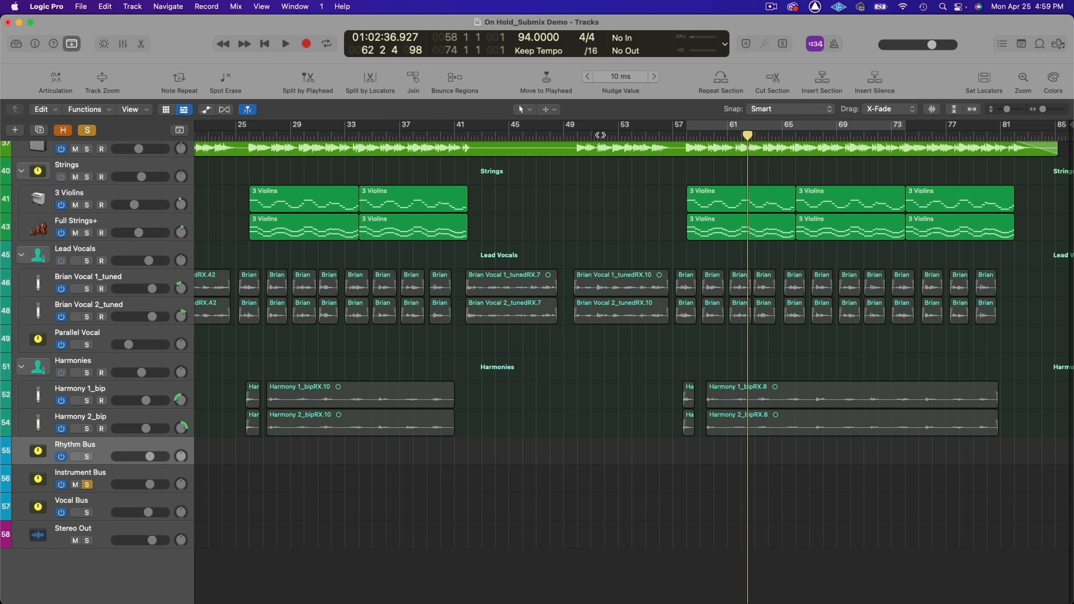
Audition the soloed Instrument Bus from about bar 58.
left_click(689, 134)
key("space")
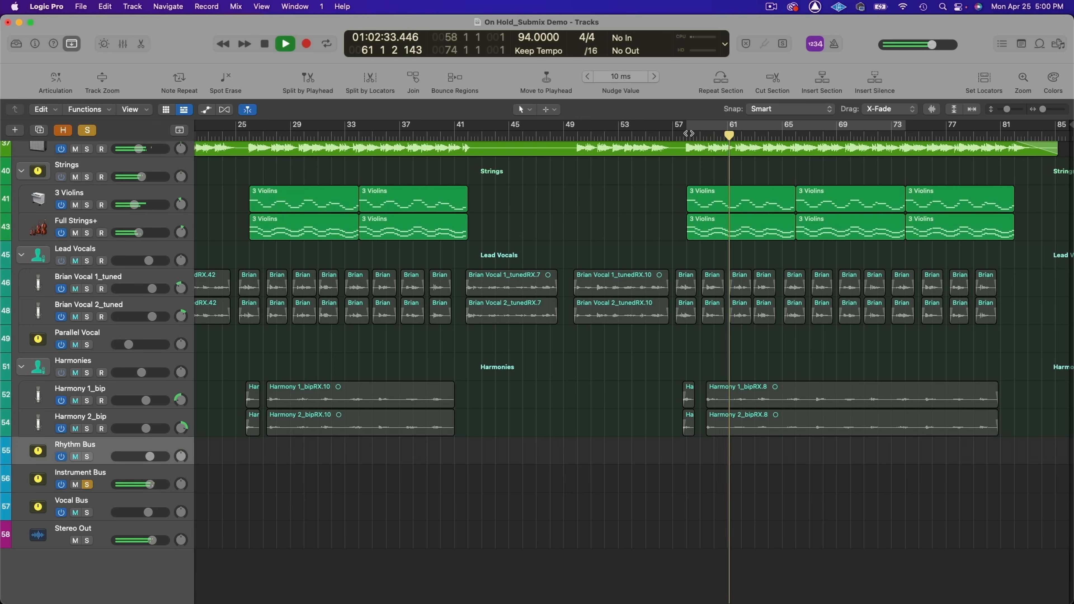
key("space")
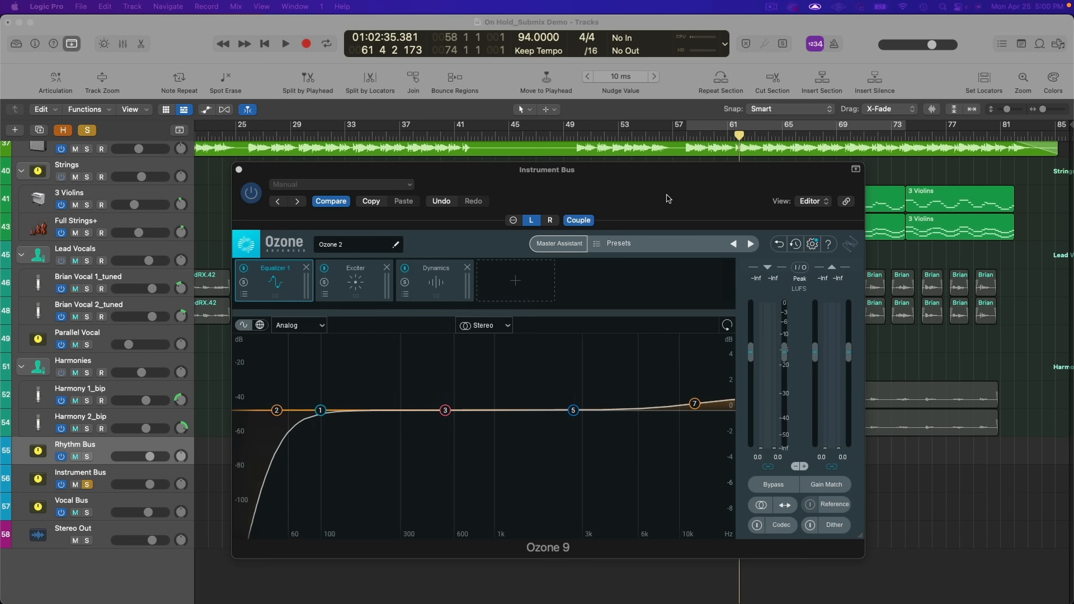
Return the playhead to bar 50 and inspect the high-pass and high shelf bands of the Instrument Bus equalizer.
left_click_drag(667, 198, 721, 208)
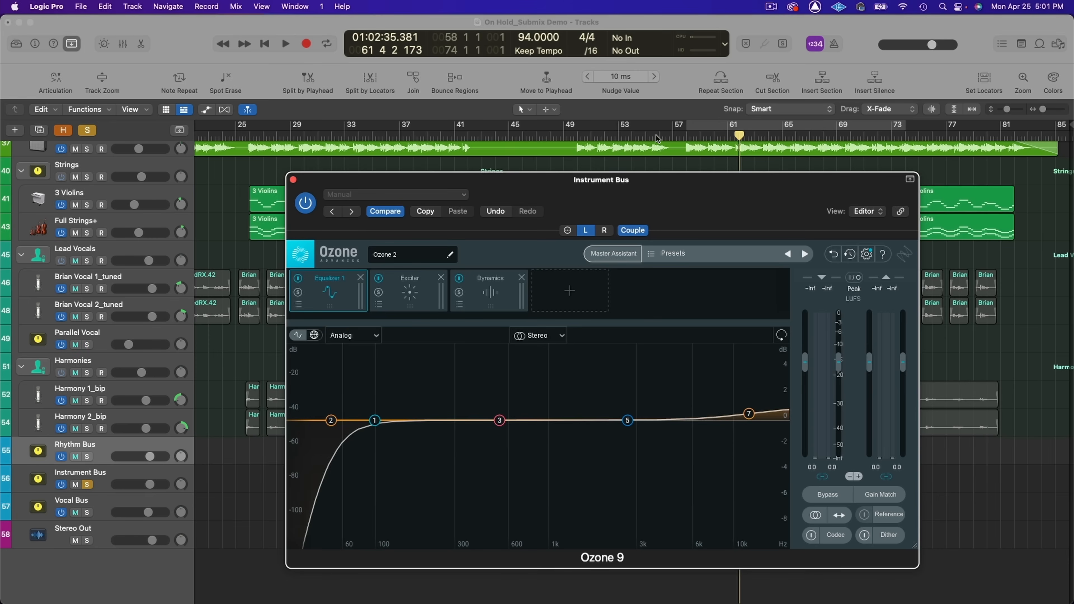
left_click_drag(675, 141, 581, 135)
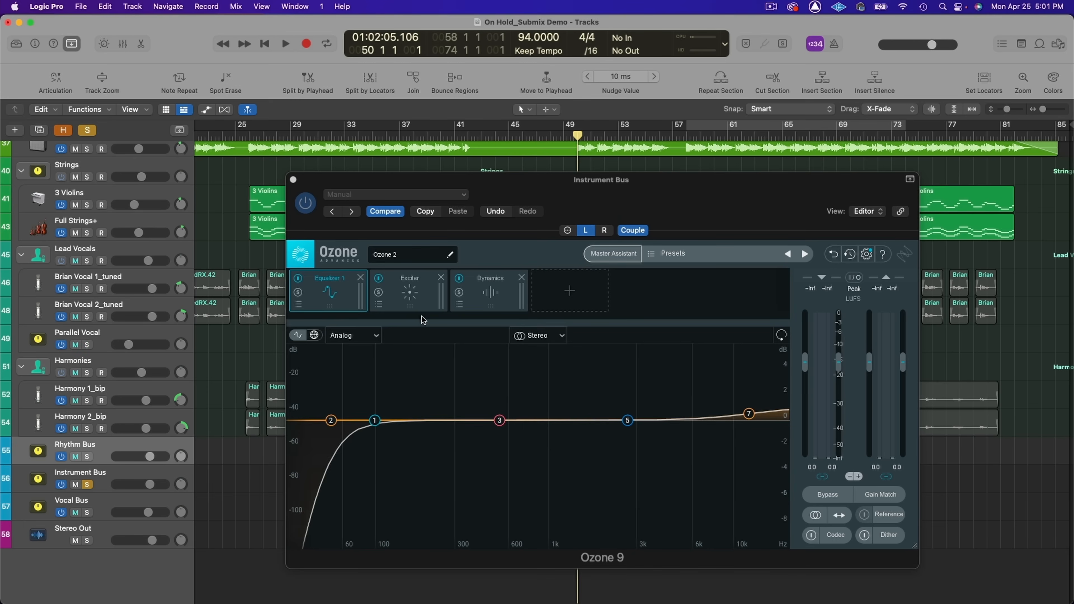
left_click(331, 421)
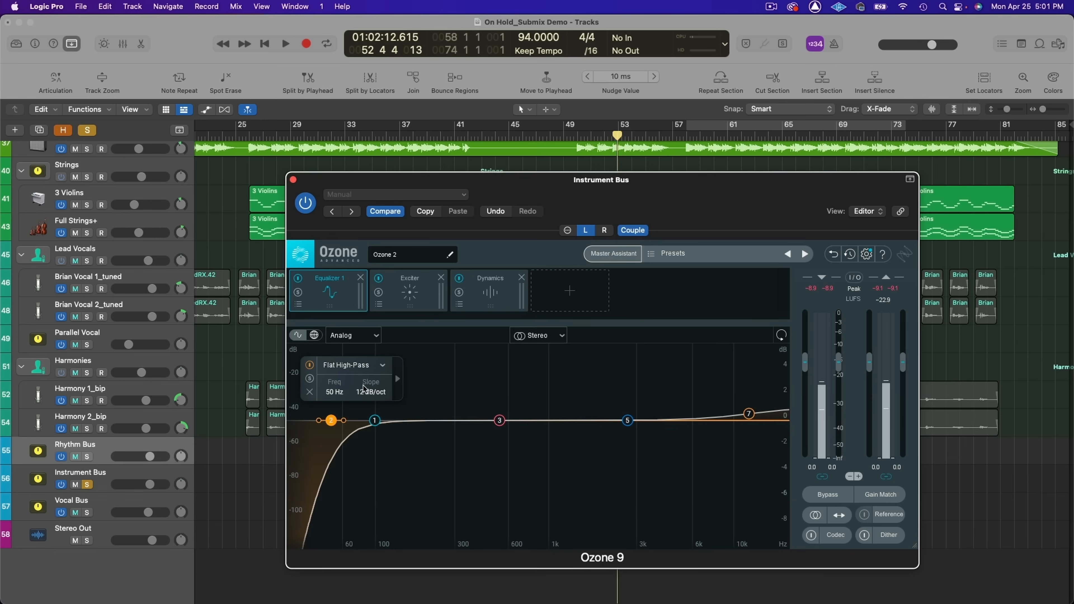
left_click(748, 413)
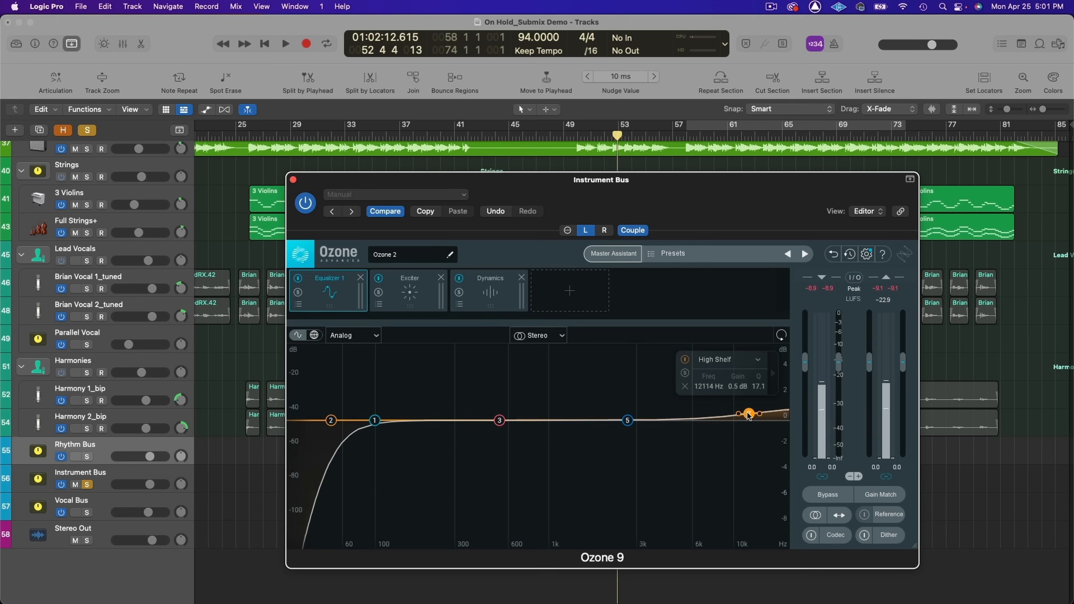
Turn on the Instrument Bus Exciter, play the bus through it, and select the Dynamics module.
left_click(381, 282)
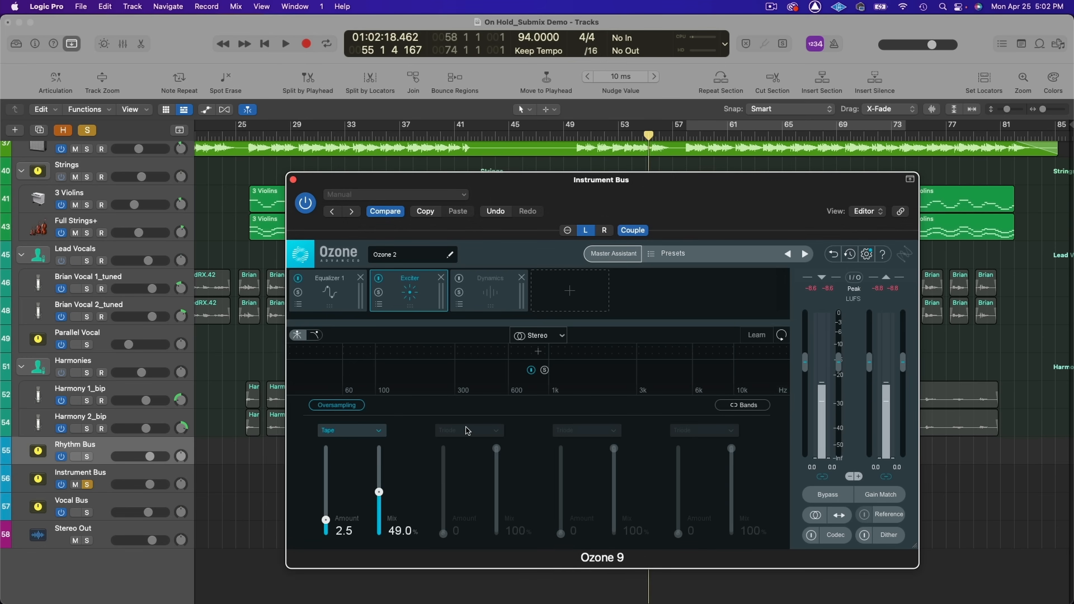
key("space")
left_click(495, 291)
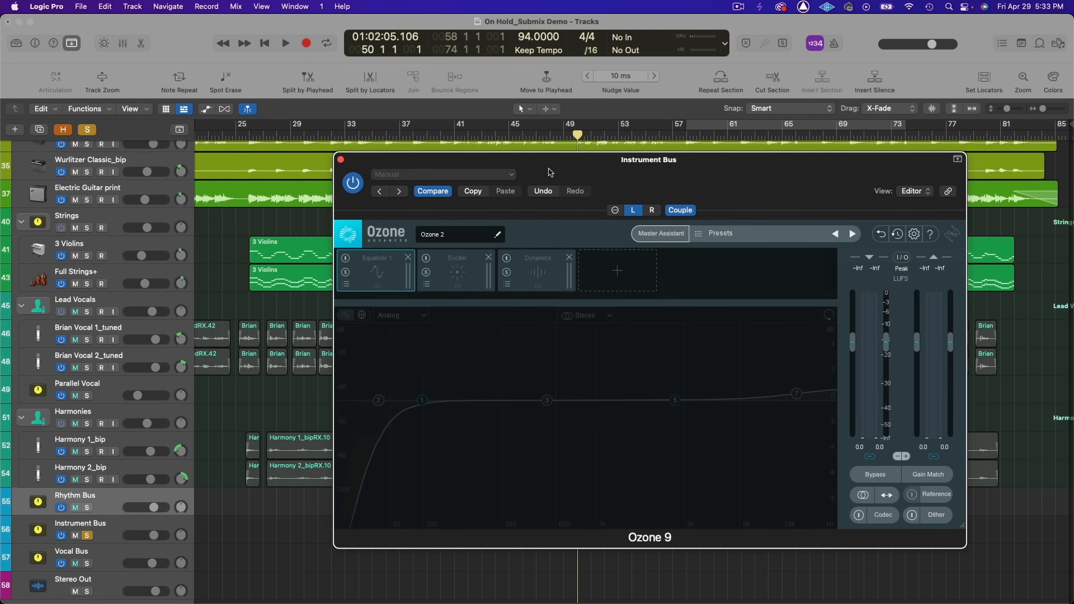
Play the soloed Instrument Bus from bar 50 and turn on its Equalizer, Exciter and Dynamics modules one after another.
key("space")
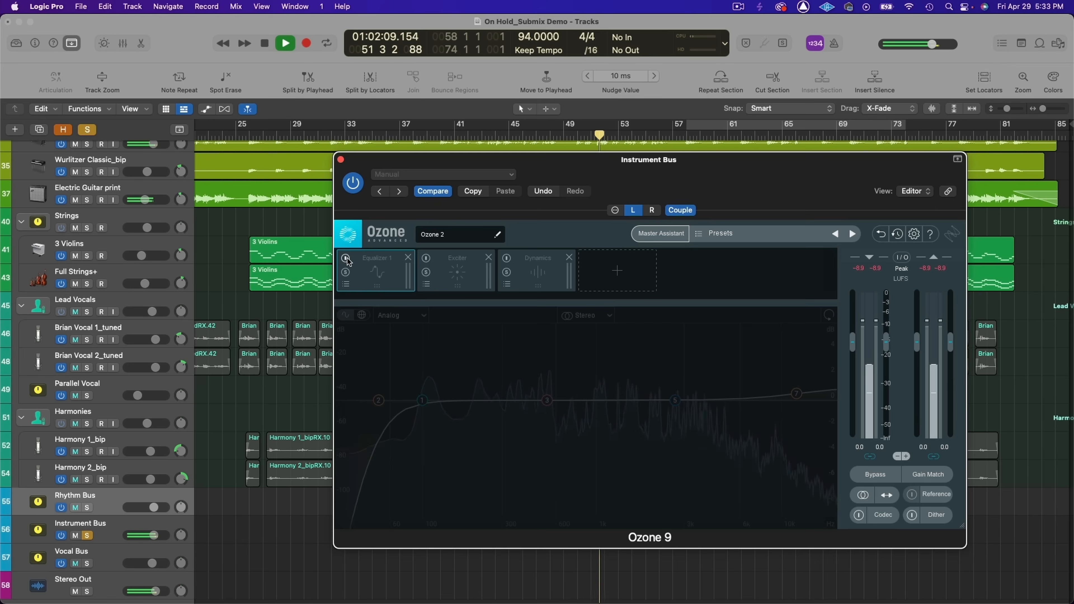
left_click(363, 264)
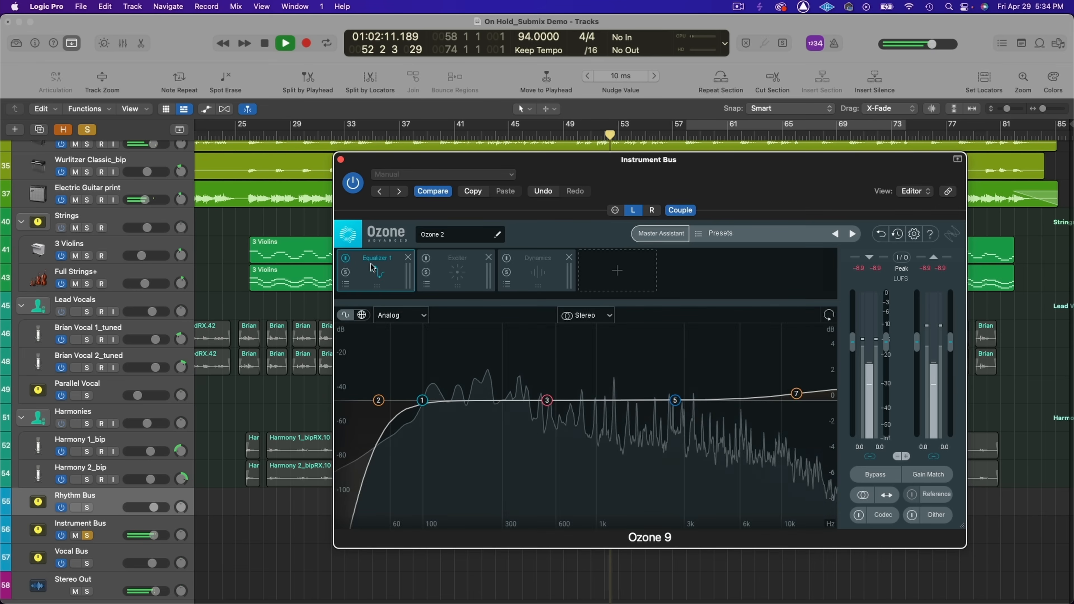
left_click(450, 274)
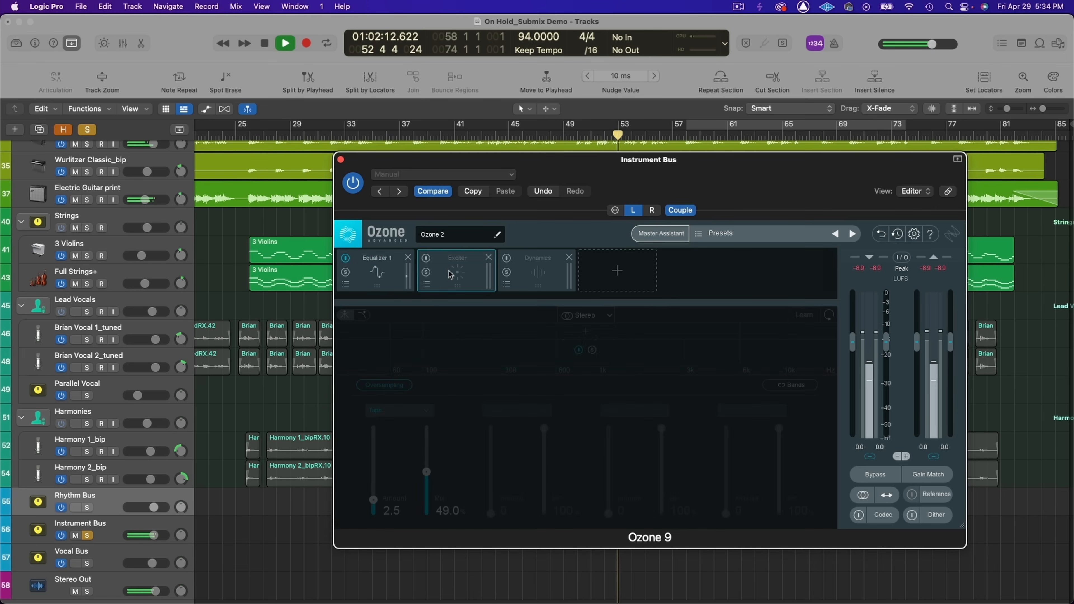
left_click(426, 259)
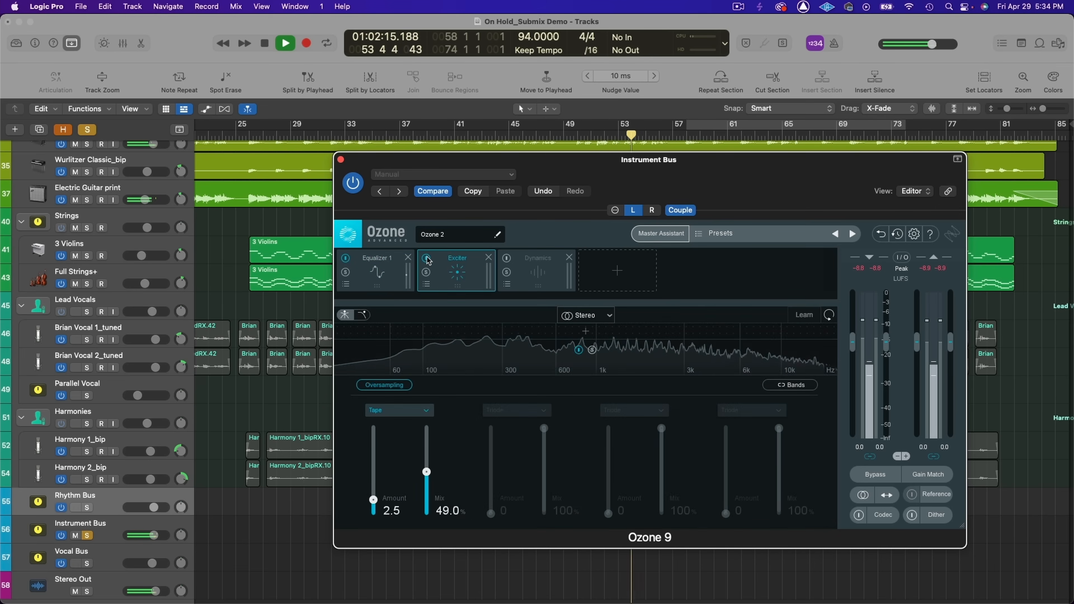
left_click(538, 272)
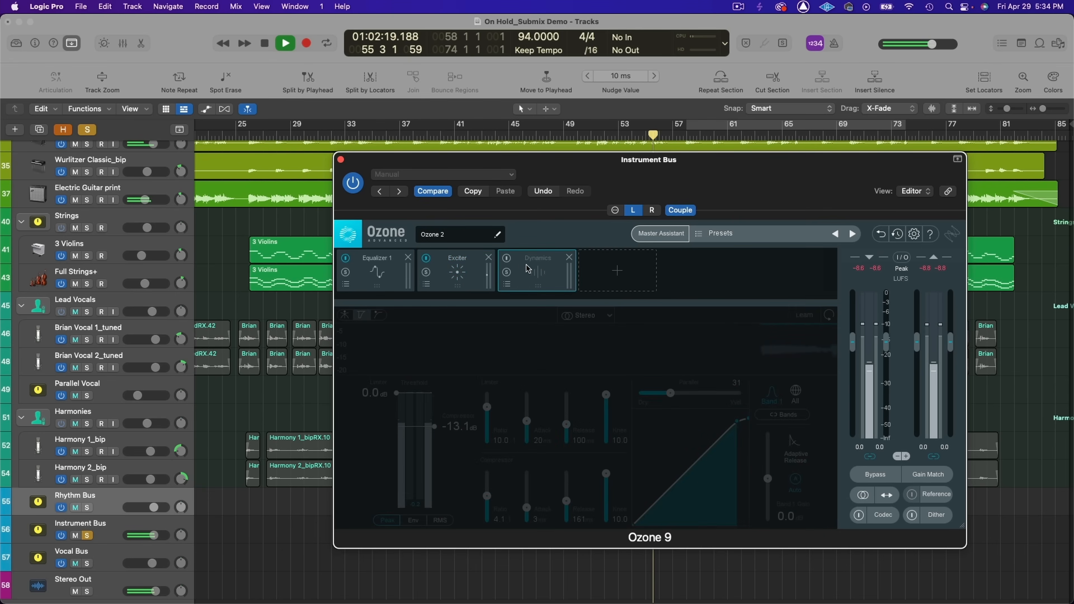
left_click(507, 258)
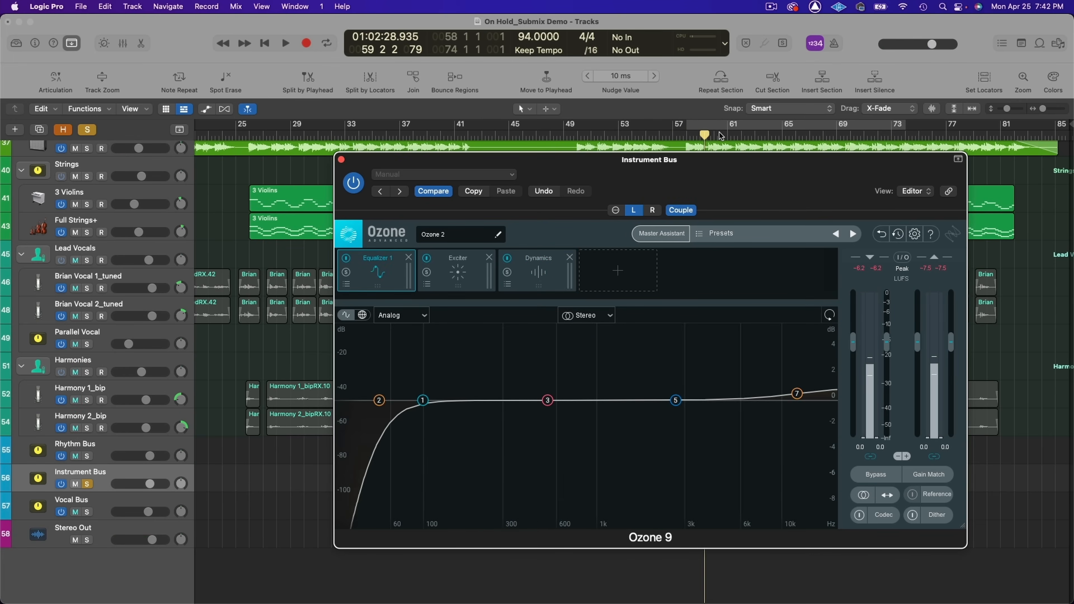
Compare the unprocessed and processed Instrument Bus during playback by bypassing Ozone and re-enabling it.
left_click(874, 474)
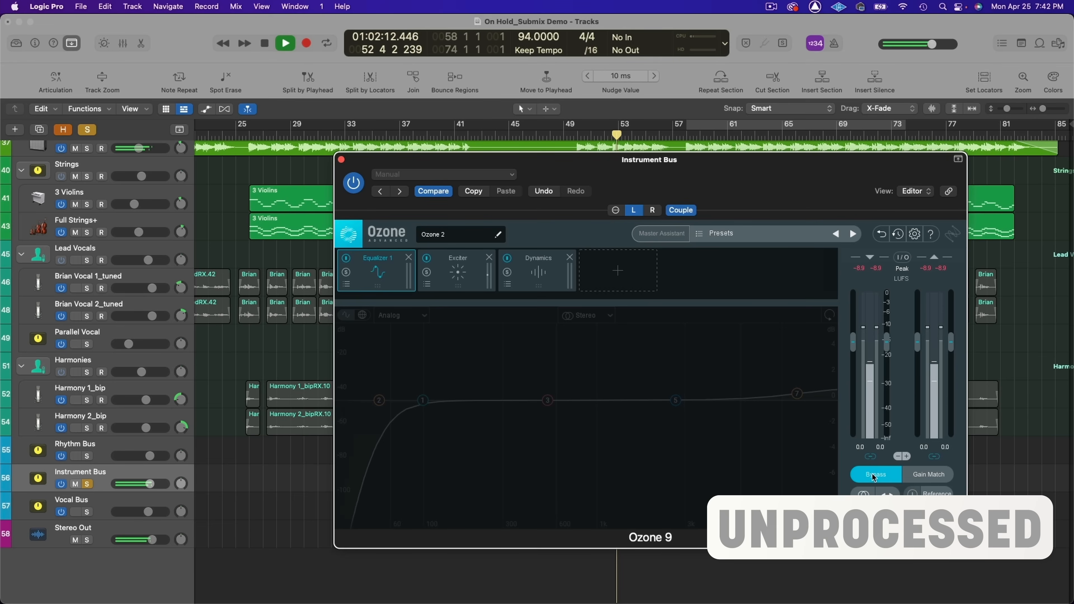
left_click(874, 476)
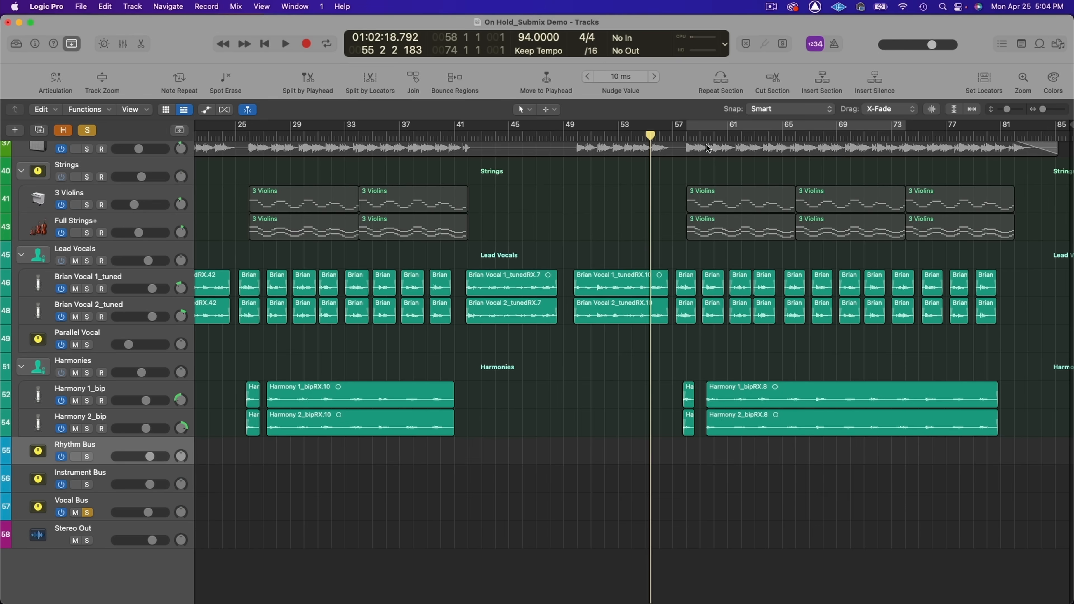
Audition the soloed Vocal Bus from about bar 59.
left_click(707, 136)
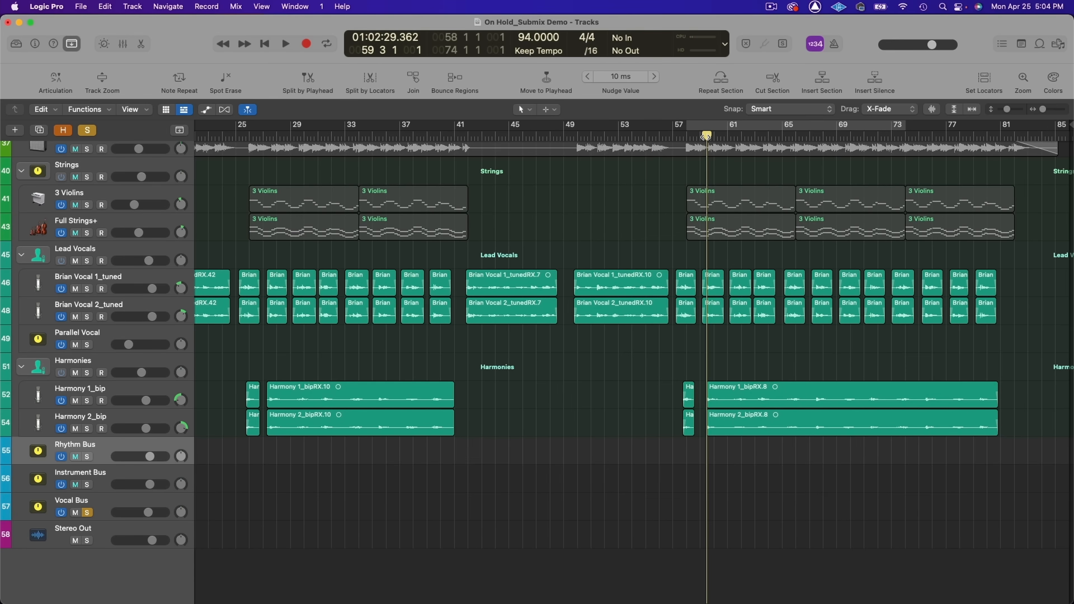
key("space")
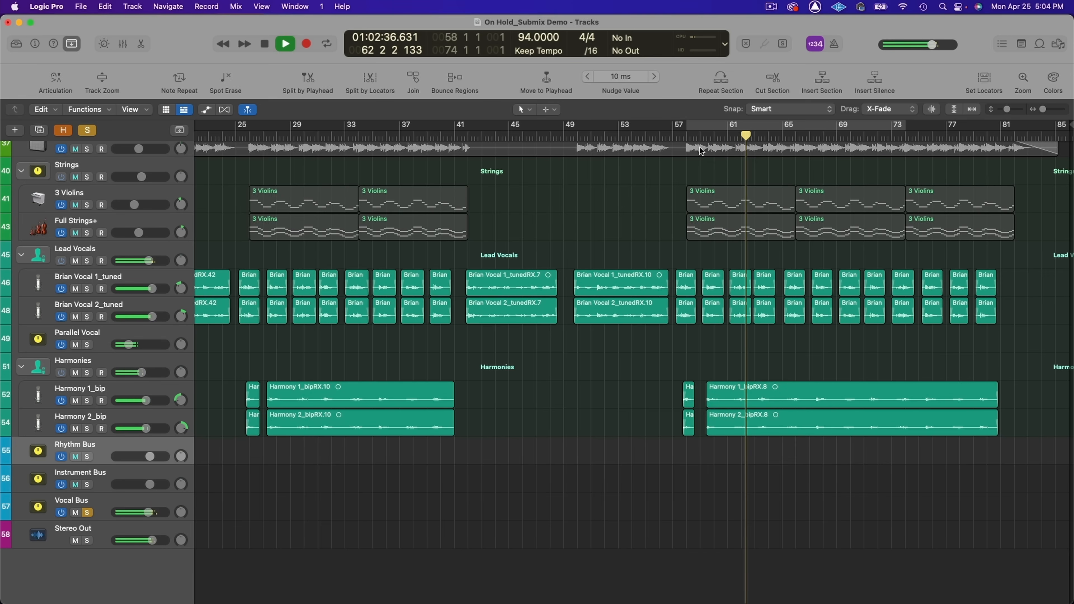
key("space")
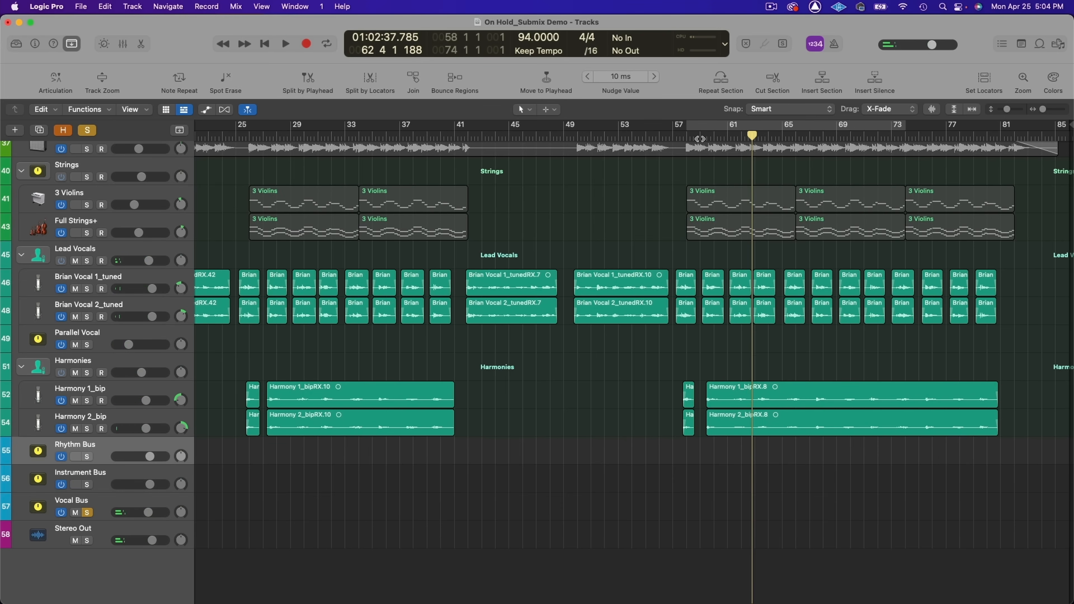
Open Ozone on the Vocal Bus and inspect the equalizer's high-pass band, the Exciter and band 2 of the Dynamic EQ.
left_click(139, 504)
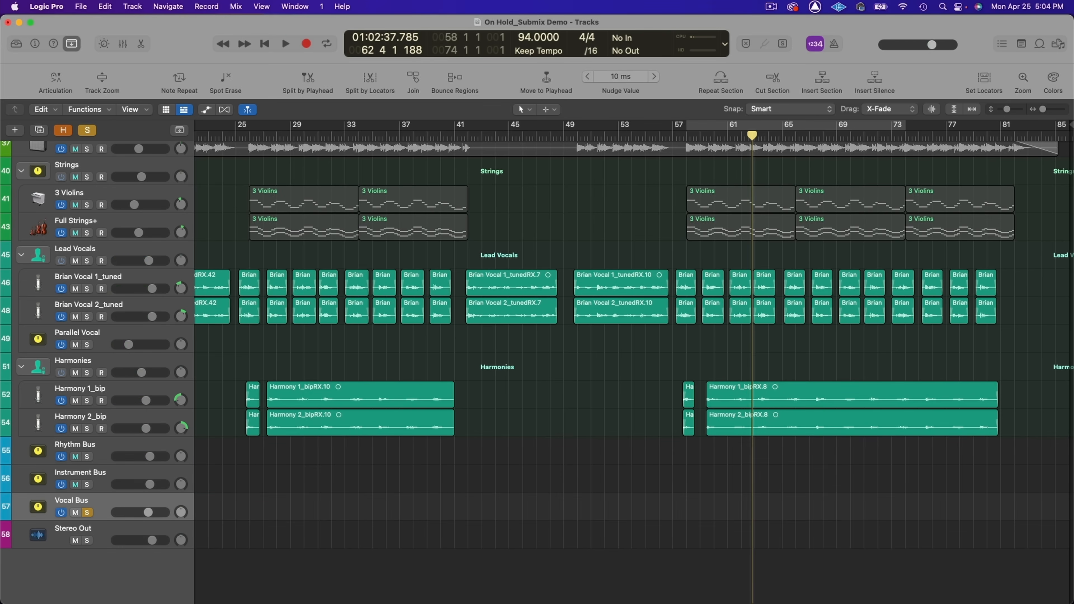
key("v")
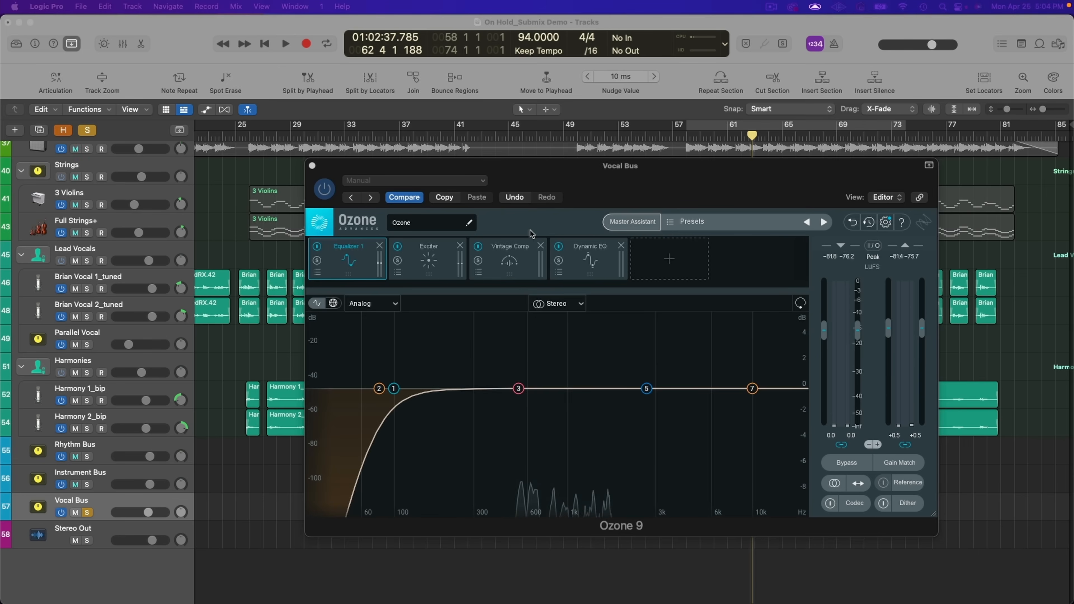
left_click(379, 388)
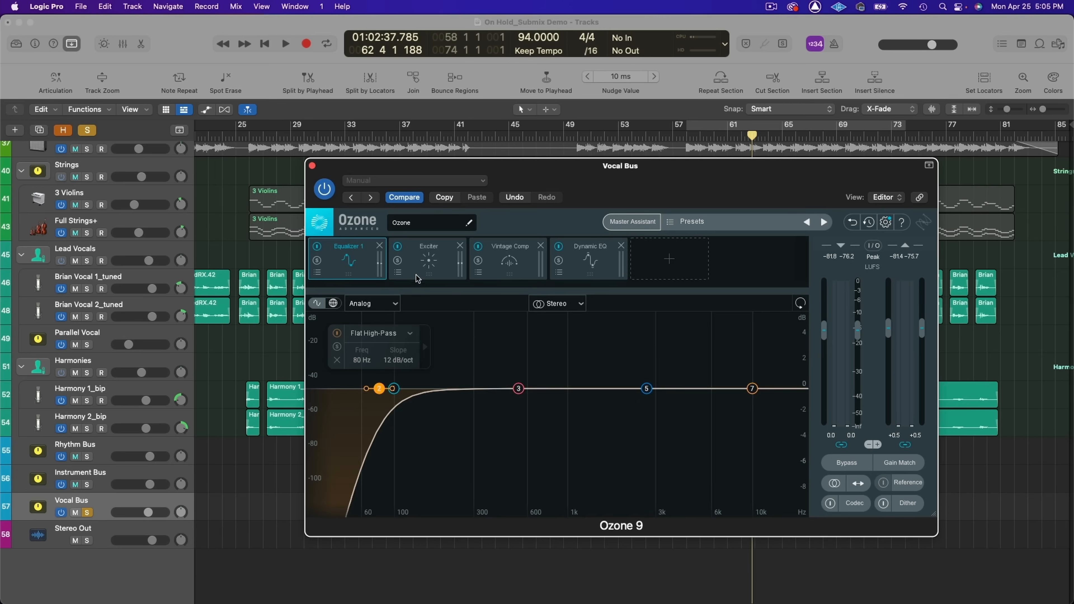
left_click(418, 273)
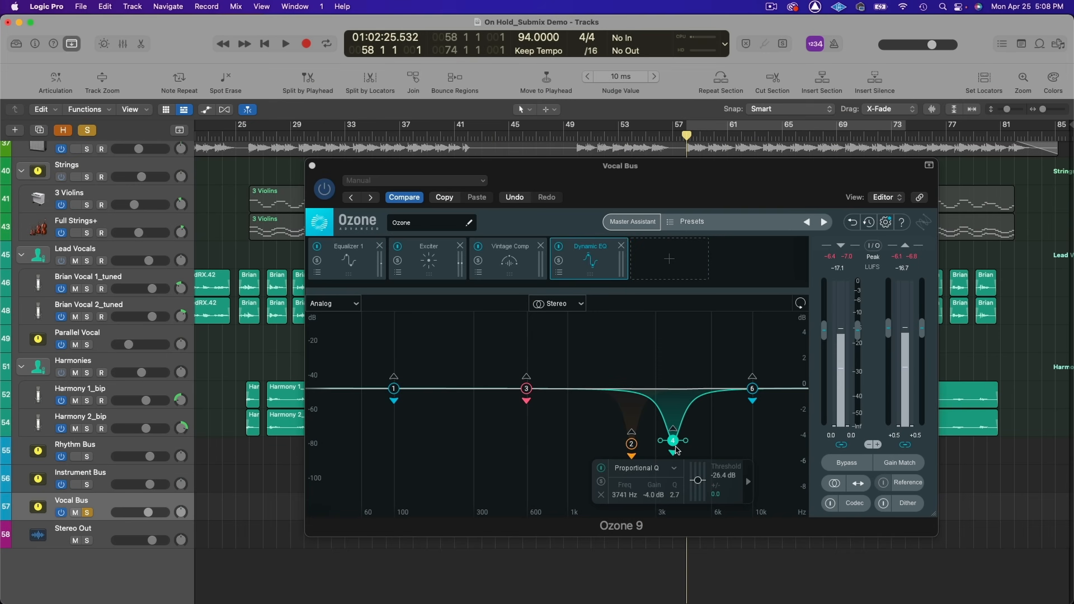
left_click(631, 444)
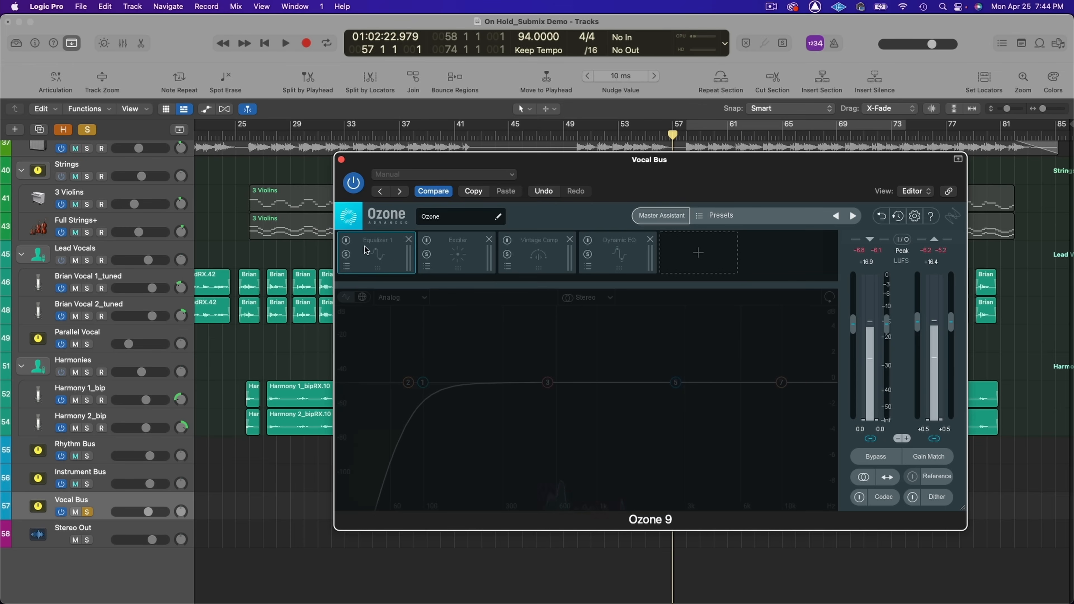
Play the Vocal Bus from bar 57 while turning on its Equalizer, Exciter, Vintage Comp and Dynamic EQ modules in turn, and stop playback.
key("space")
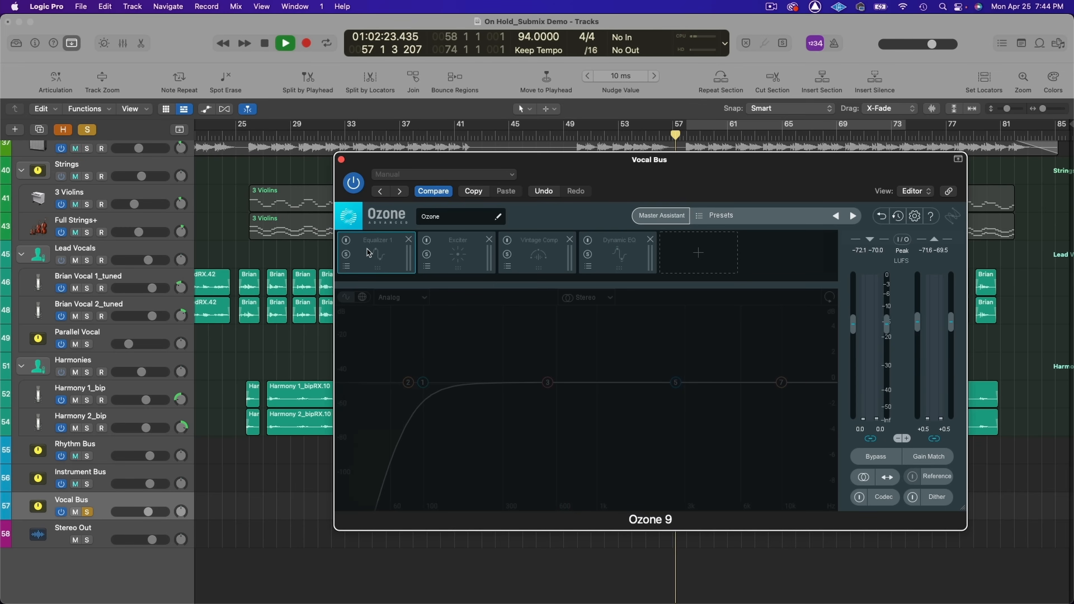
left_click(346, 241)
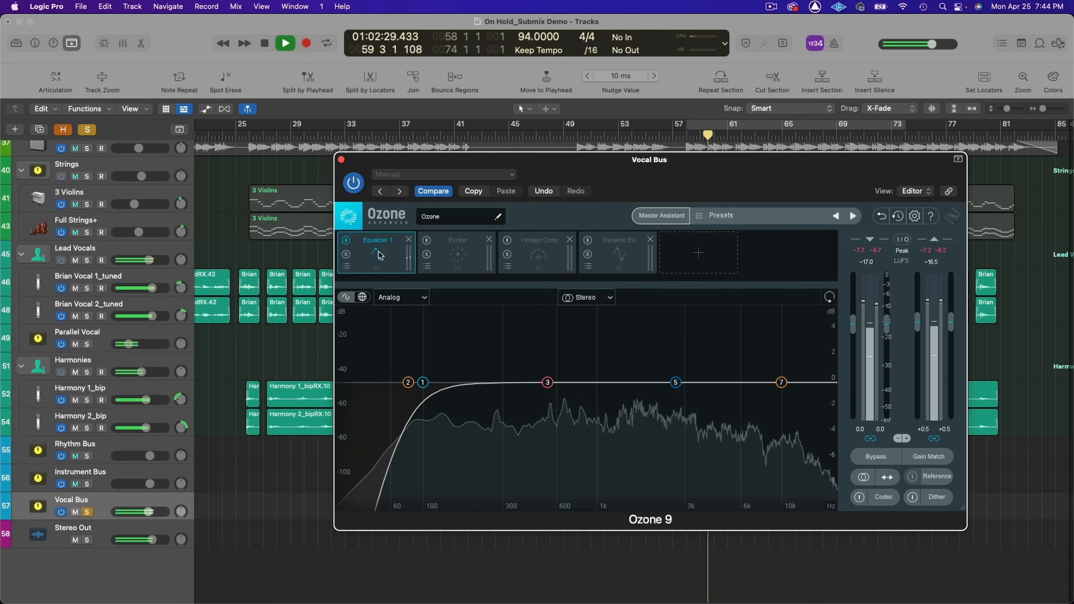
left_click(462, 254)
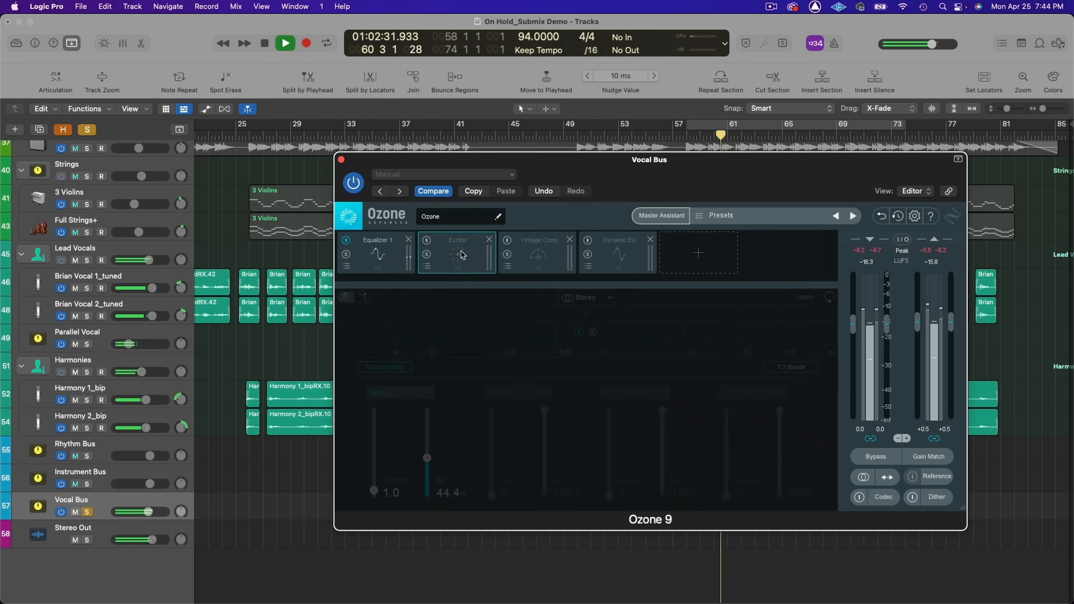
left_click(427, 241)
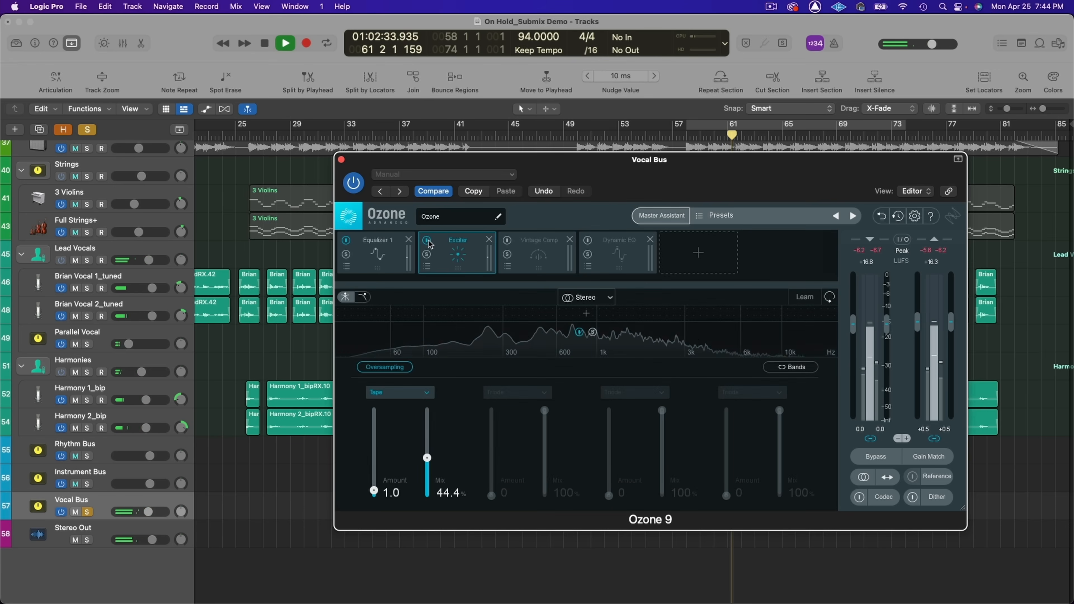
left_click(536, 256)
left_click(508, 241)
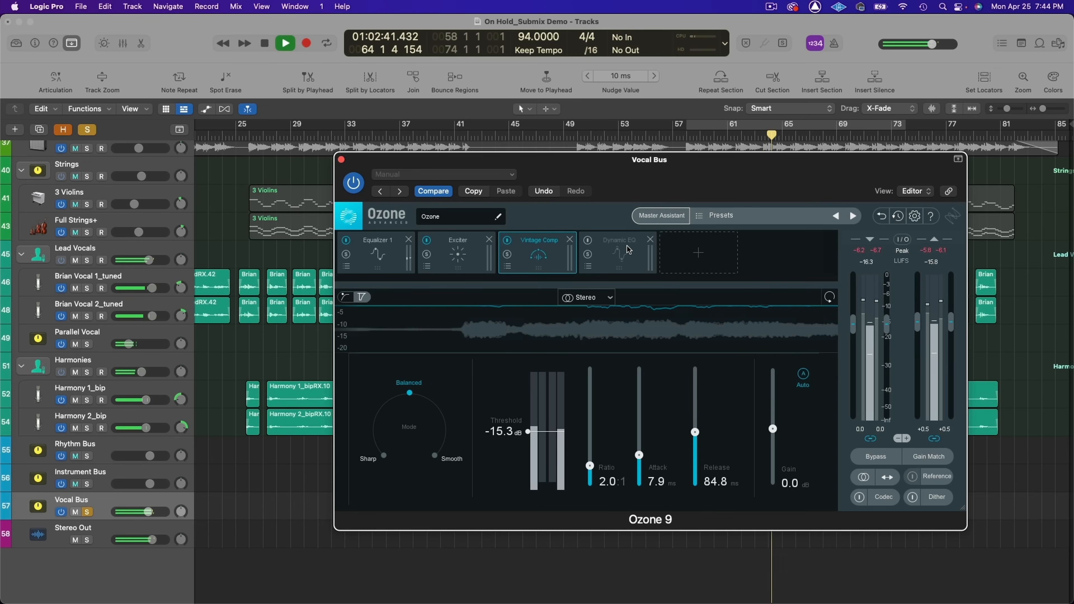
left_click(620, 251)
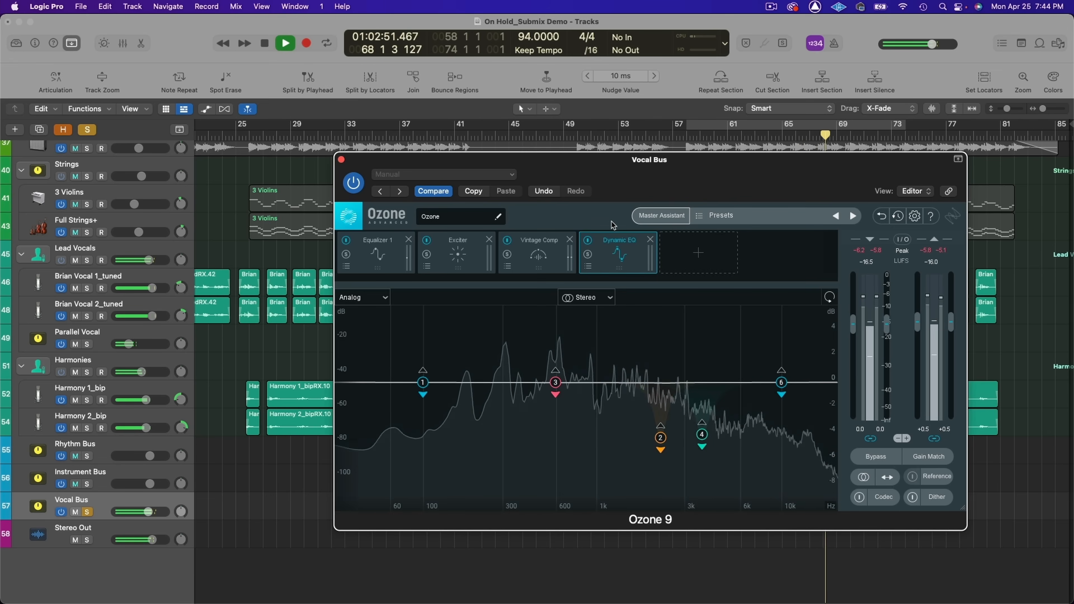
key("space")
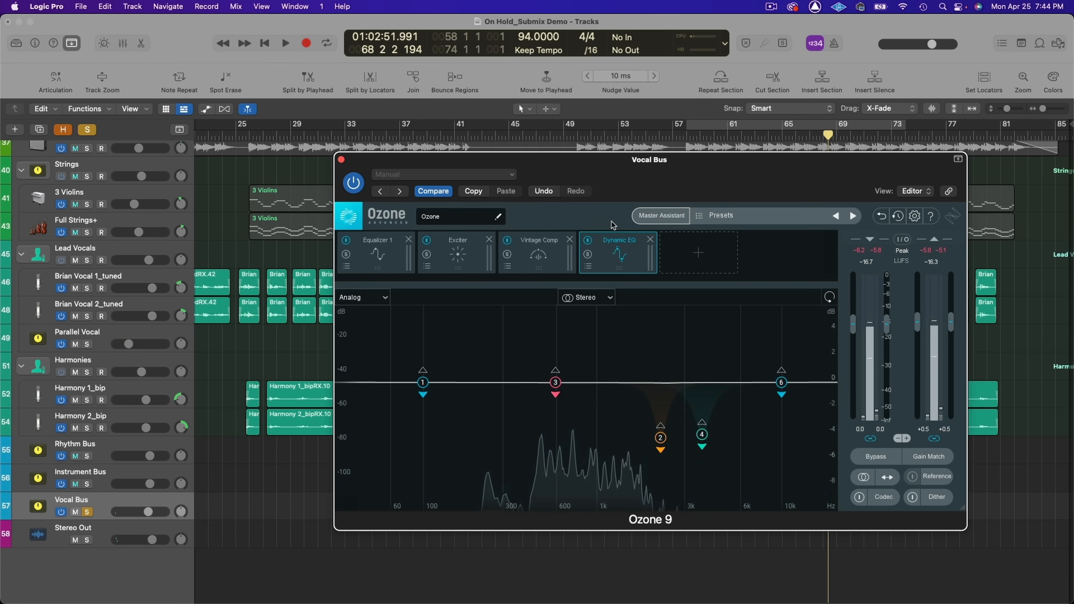
Compare the unprocessed and processed Vocal Bus during playback by bypassing Ozone and re-enabling it.
left_click(859, 458)
key("space")
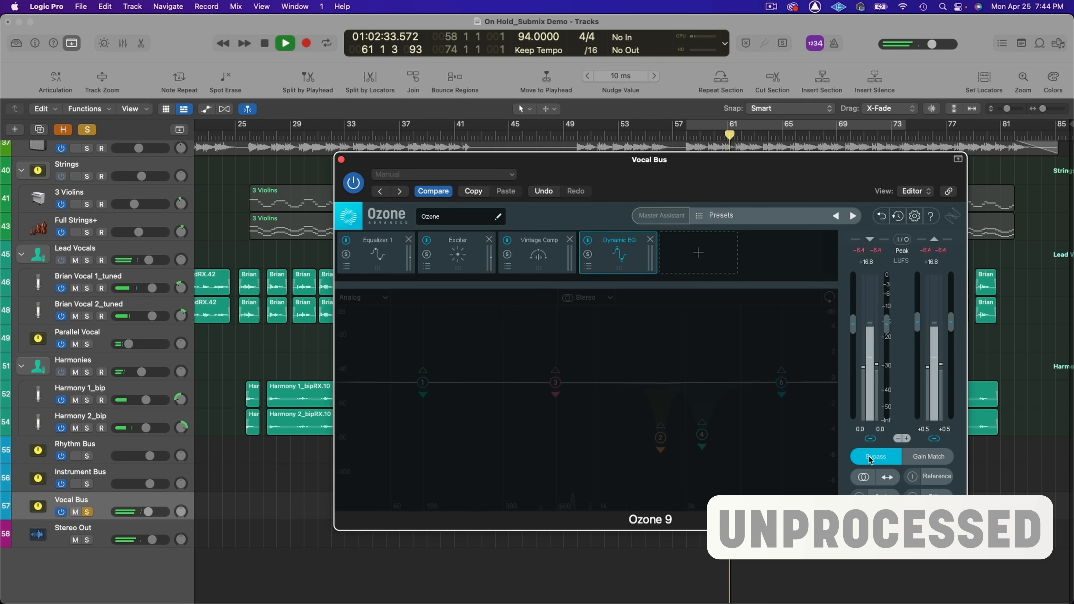
left_click(870, 459)
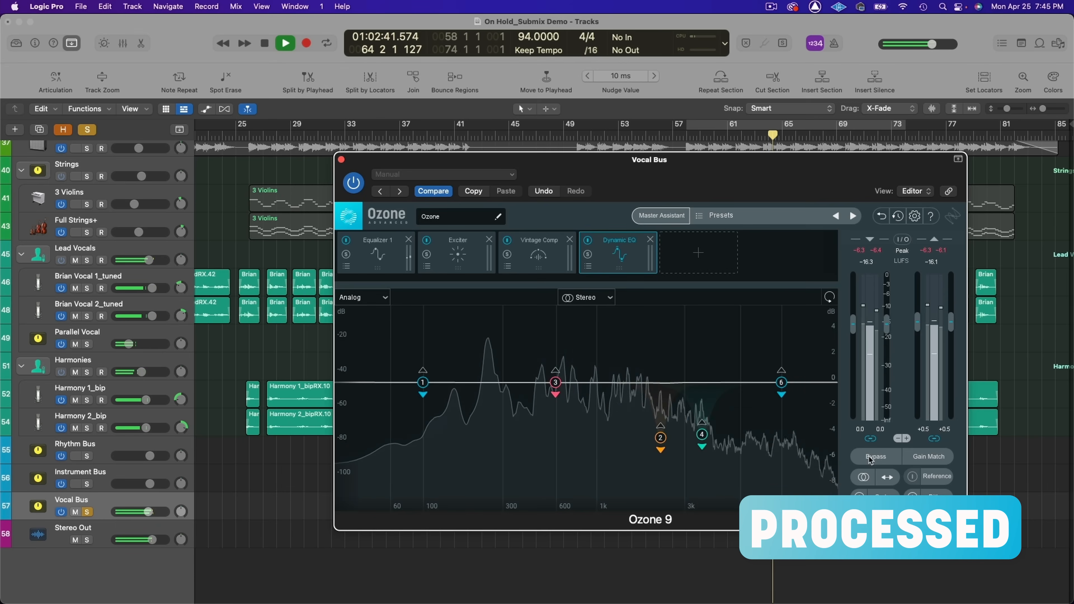
key("space")
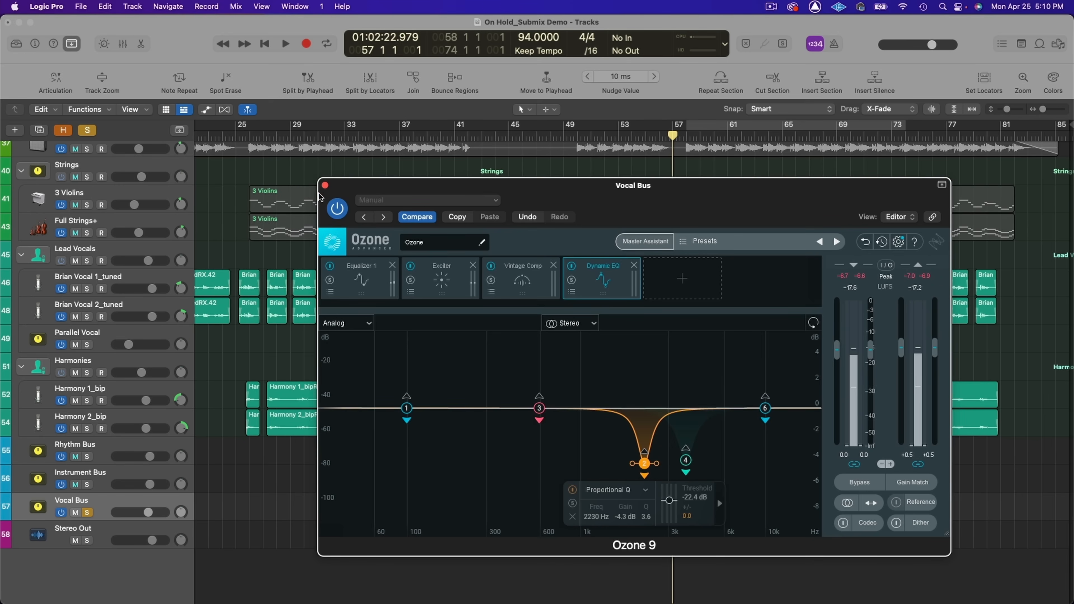
Close the Vocal Bus's Ozone window, unsolo the bus, and play the full mix from bar 50.
left_click(324, 187)
key("s")
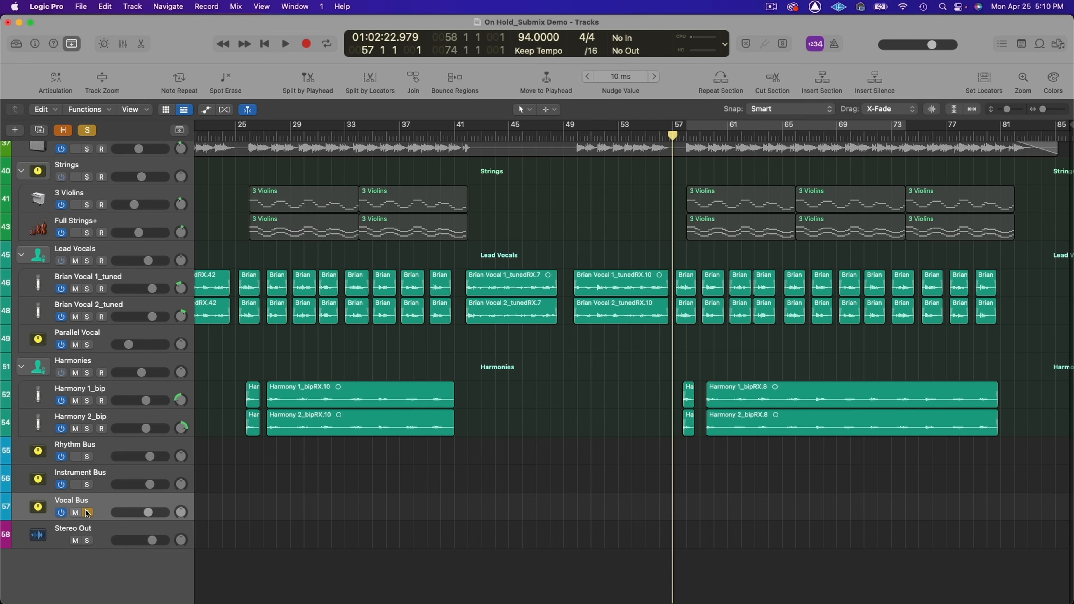
left_click(578, 135)
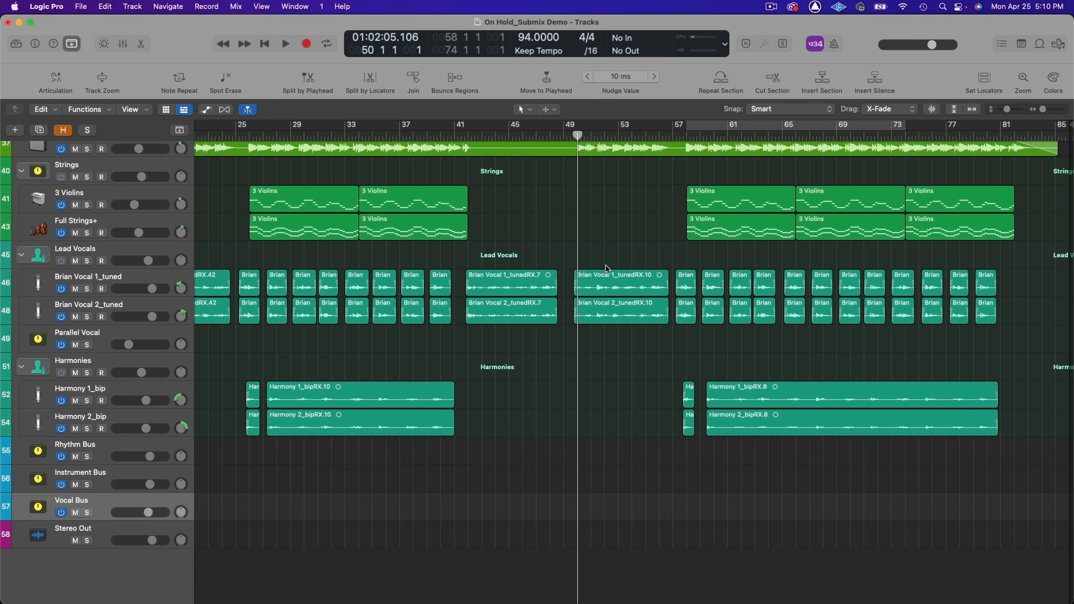
key("space")
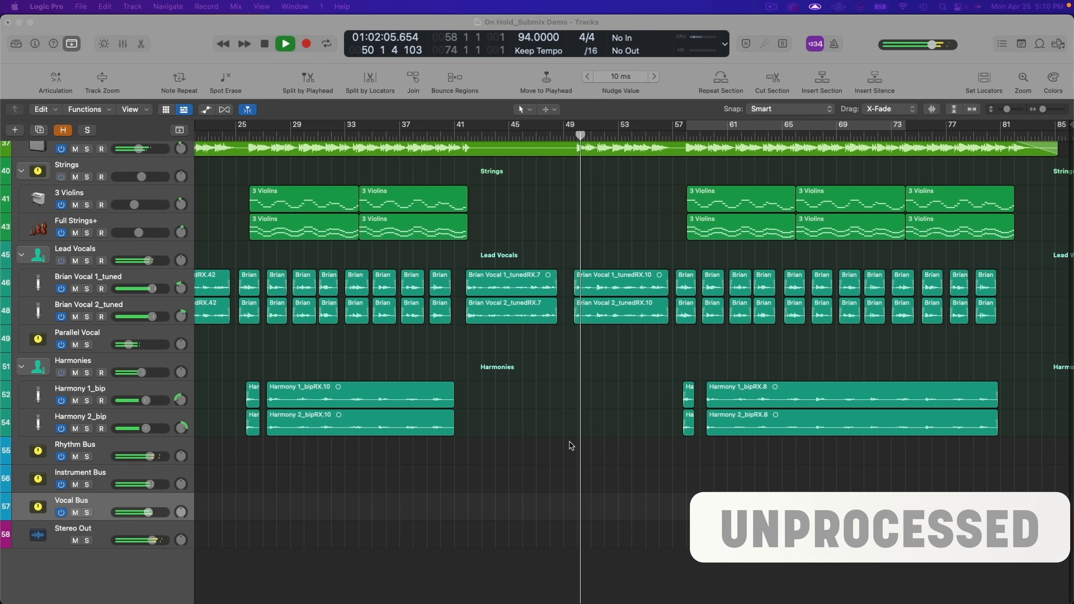